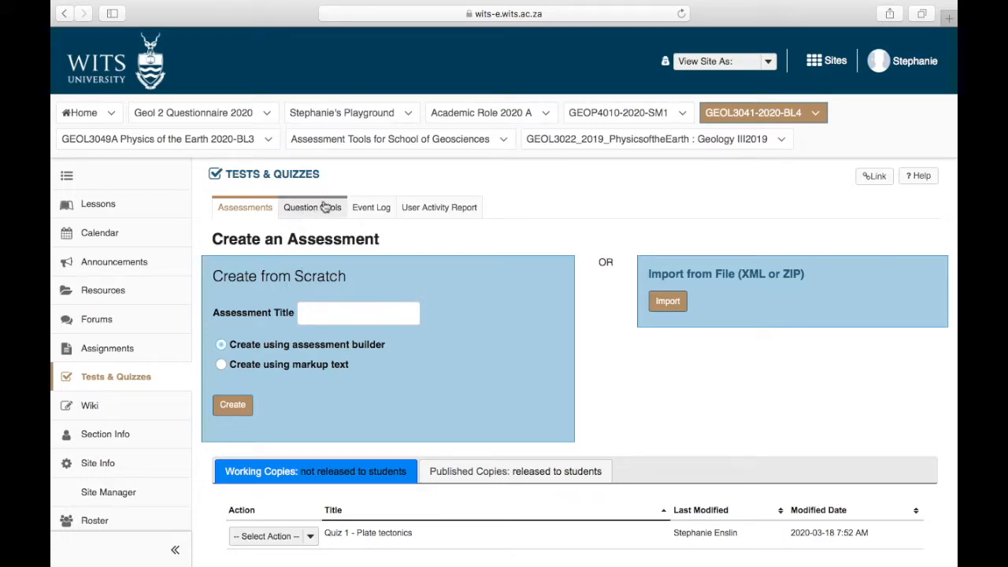
Step: Add and save a new question pool named "Plate tectonics" in the GEOL3041-2020-BL4 site's Tests & Quizzes
click(121, 376)
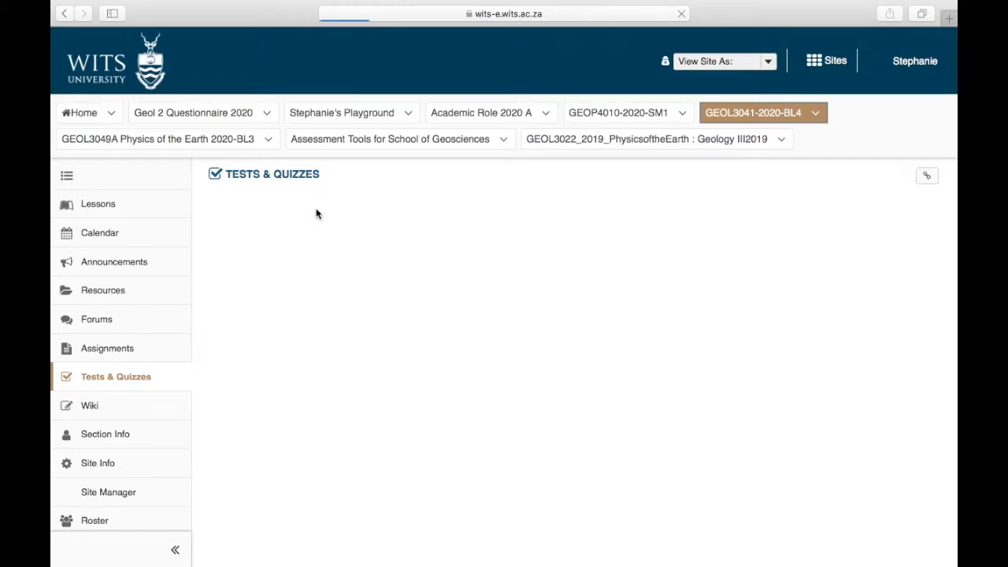
click(317, 211)
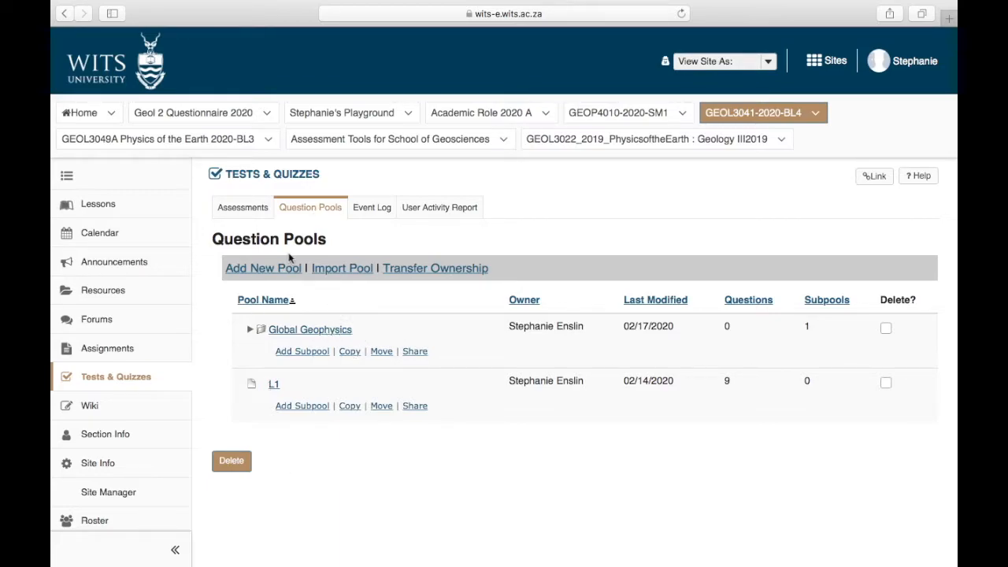
click(274, 269)
click(398, 265)
text(Plate tectonics)
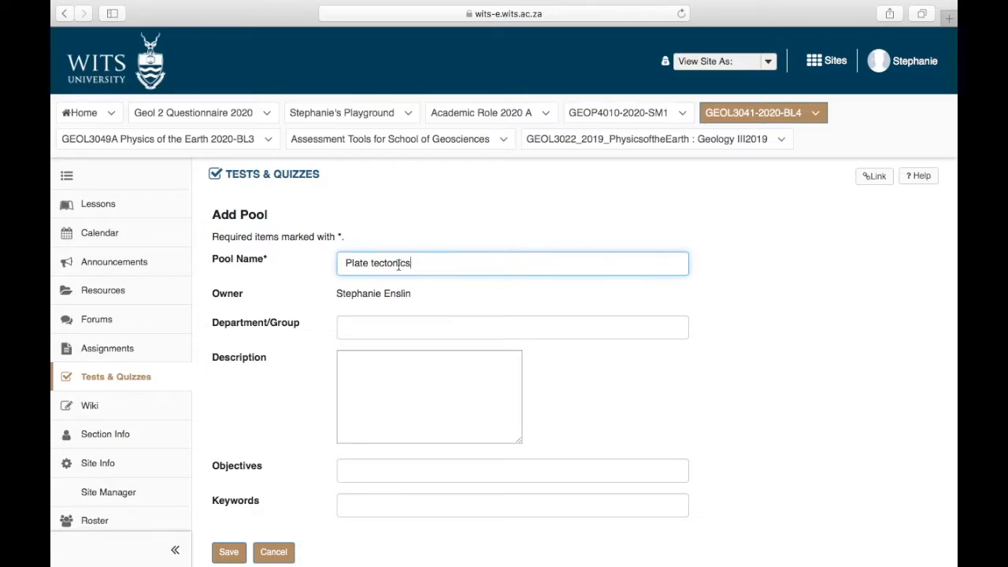
scroll(355, 326, down, 3)
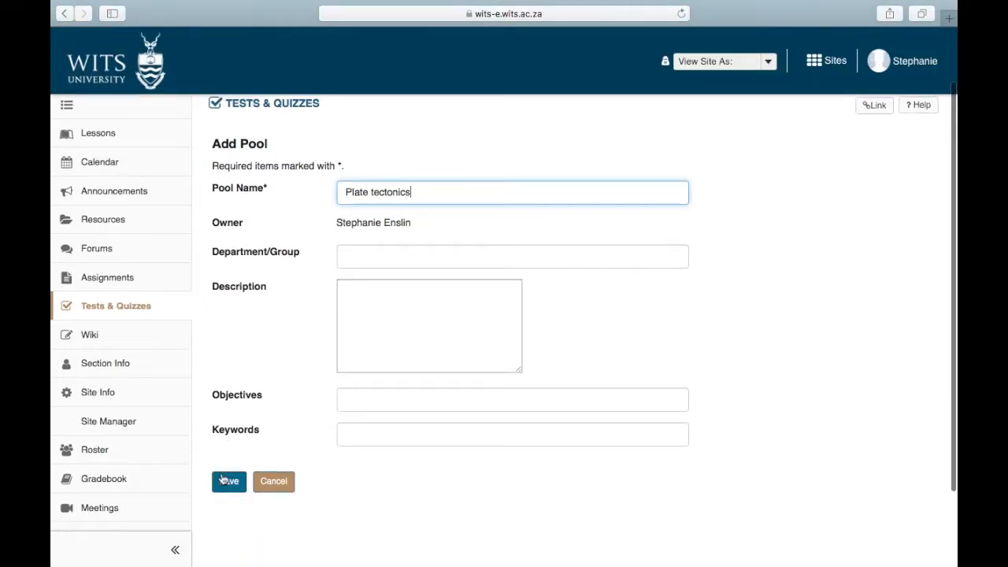
click(223, 480)
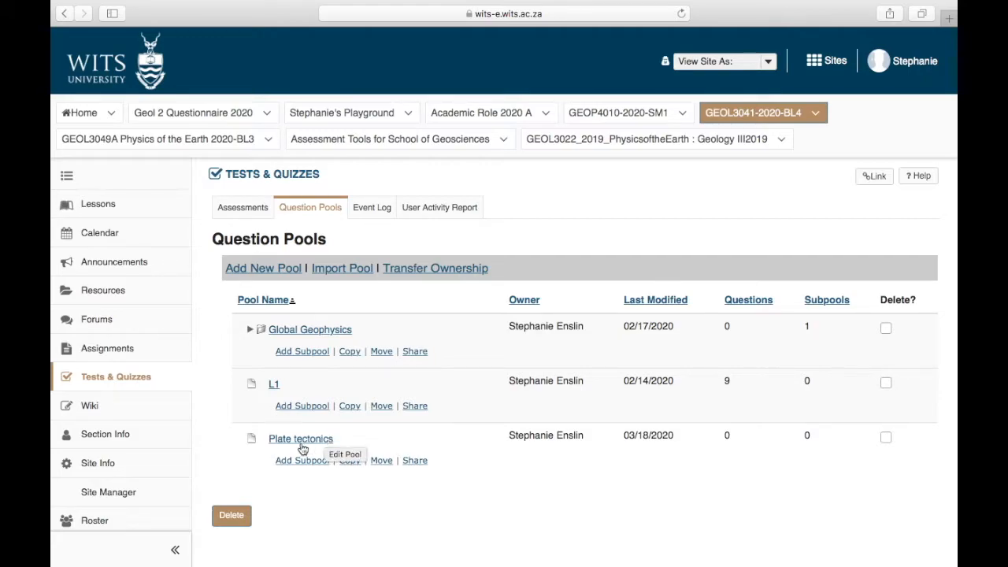
Step: Open the working copy of Quiz 1 - Plate tectonics for editing and look through its questions
click(240, 210)
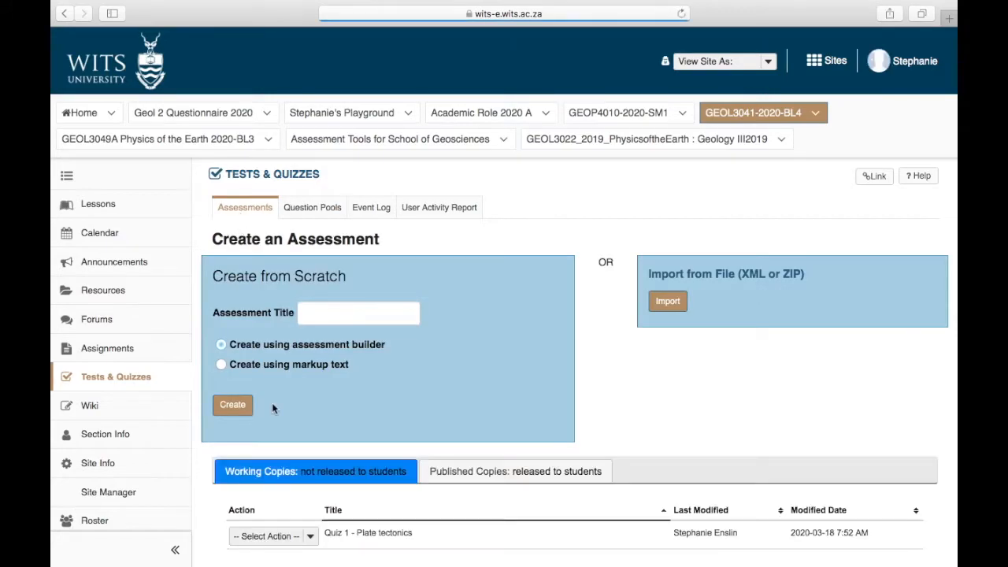
scroll(296, 479, down, 1)
scroll(296, 479, down, 1)
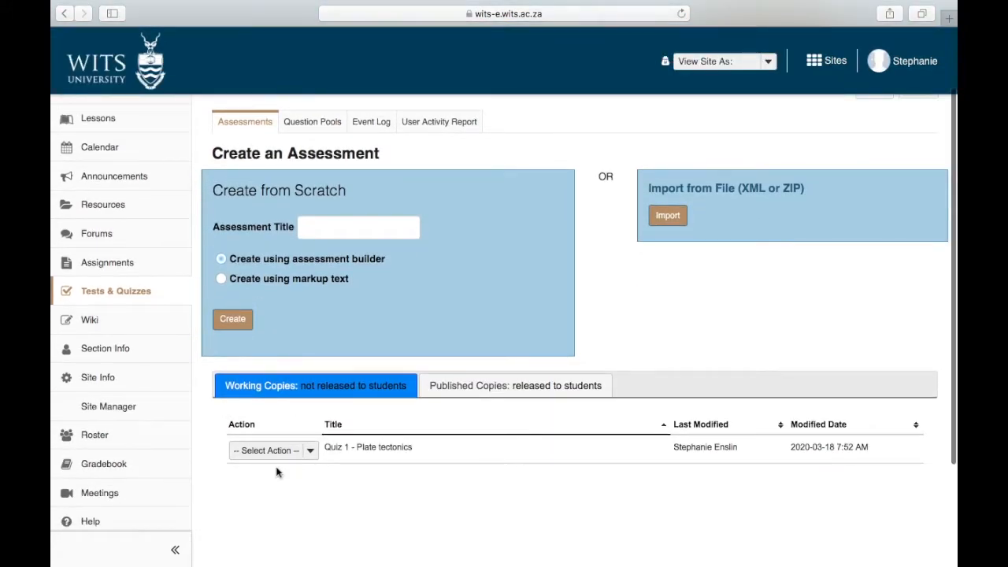
click(316, 457)
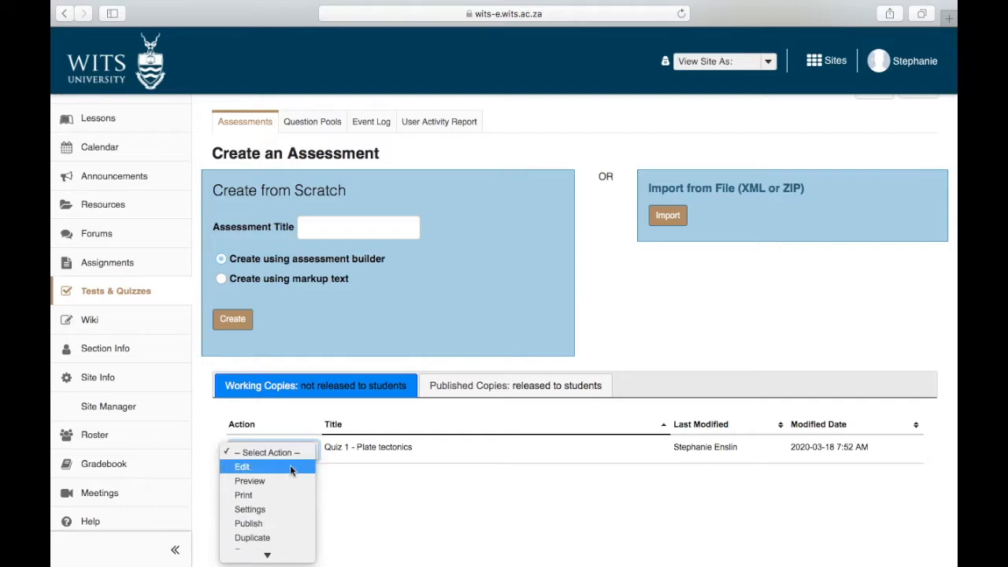
click(290, 470)
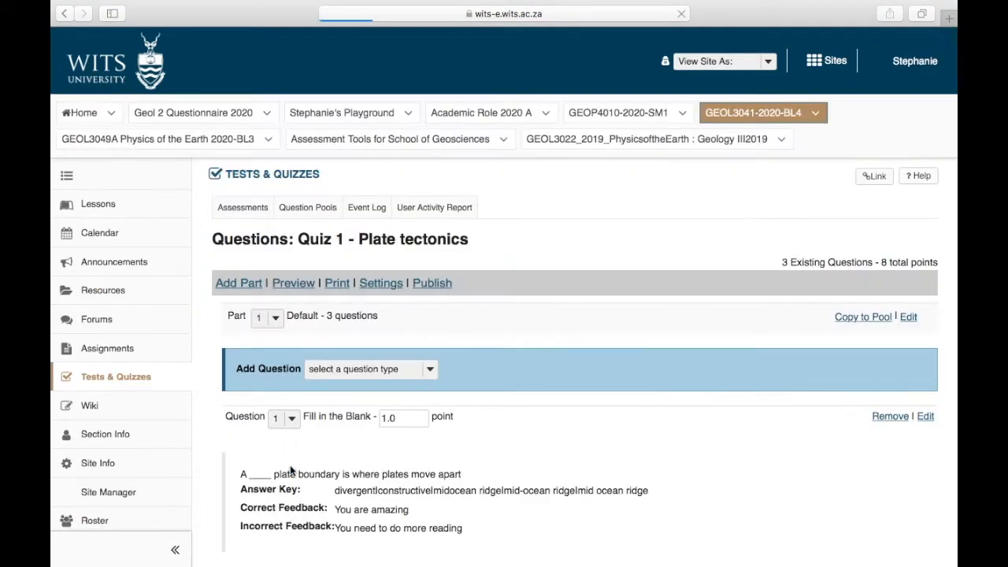
scroll(290, 470, down, 3)
scroll(290, 470, down, 1)
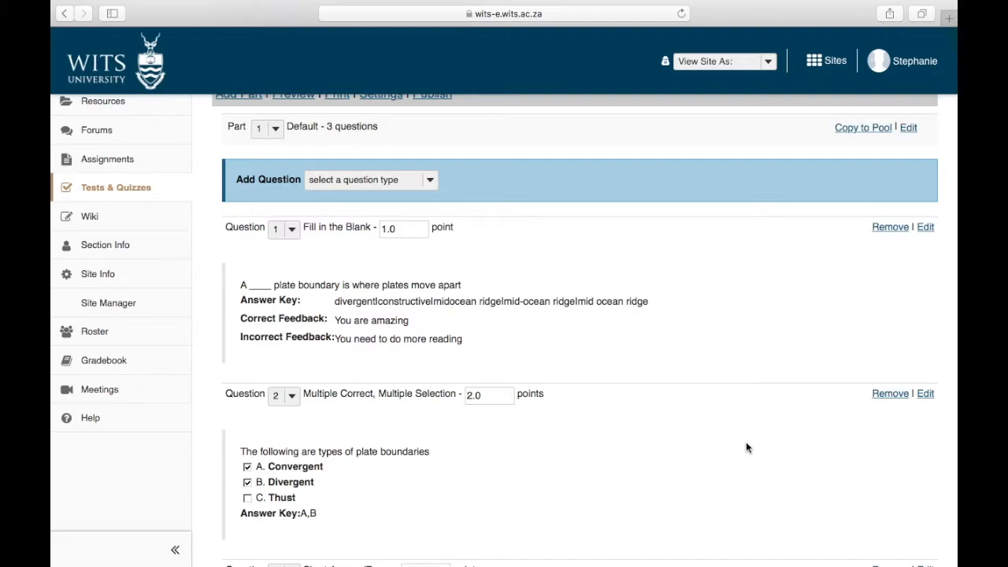
scroll(637, 358, up, 2)
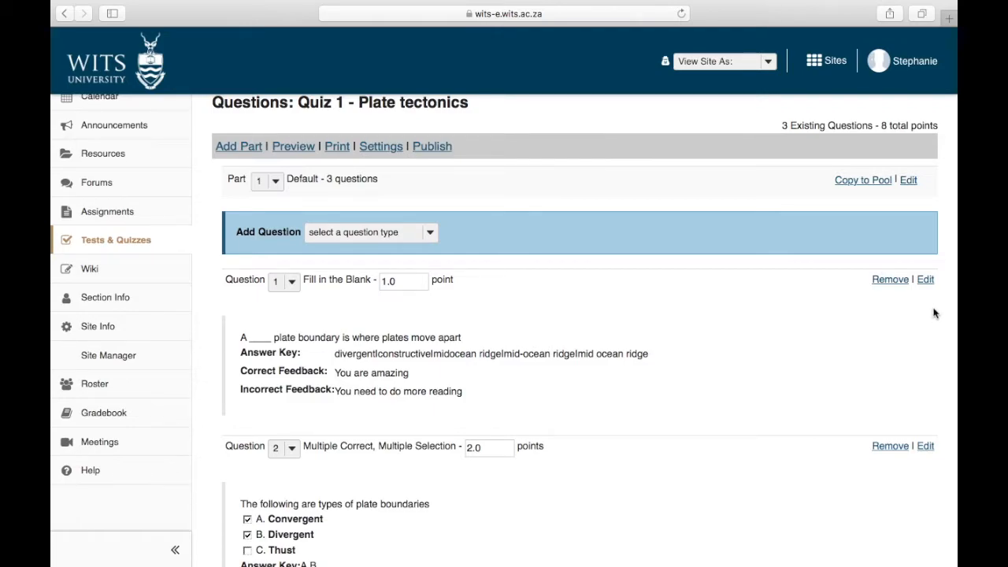
Step: Assign the fill-in-the-blank Question 1 to the Plate tectonics question pool and save it
click(927, 280)
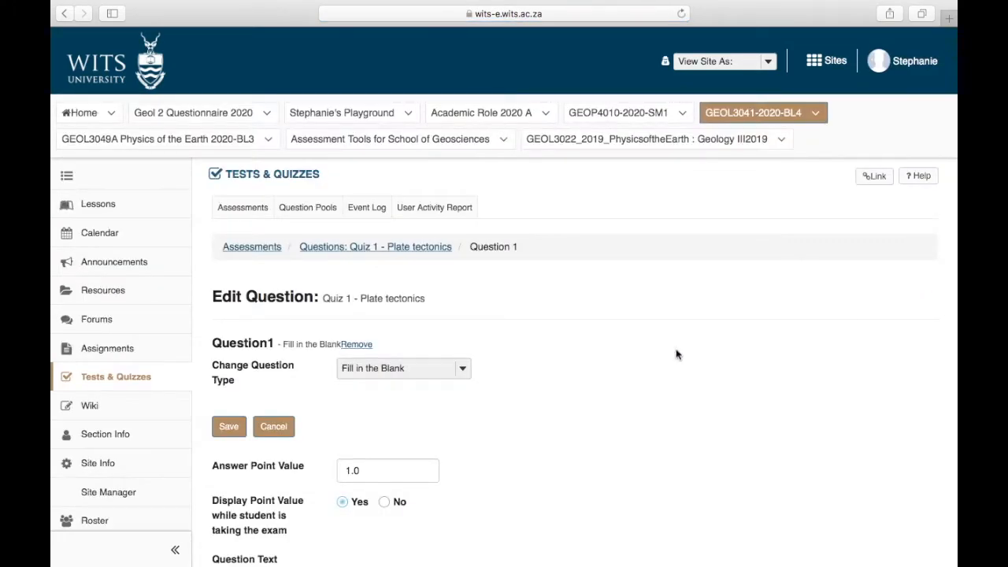
scroll(676, 355, down, 15)
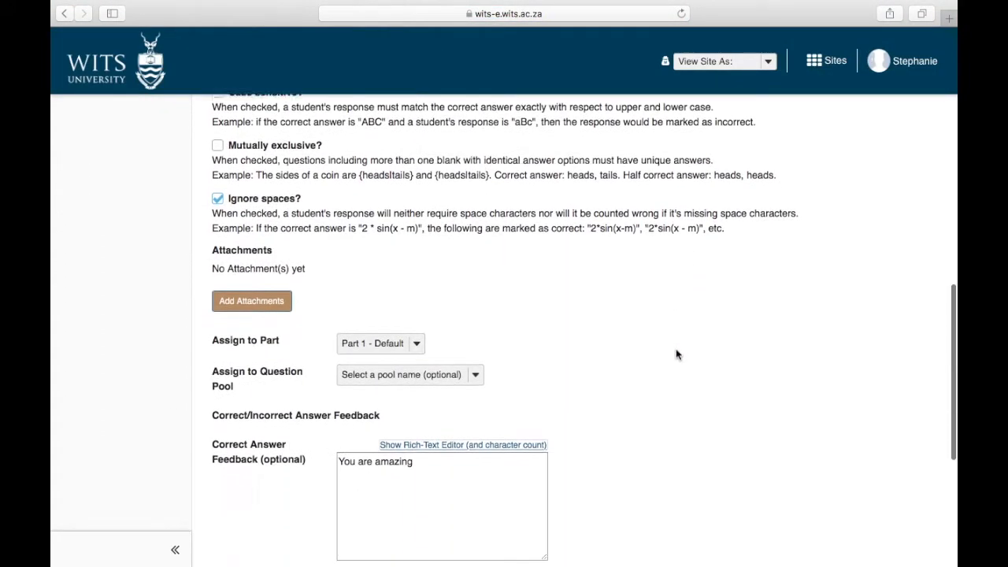
scroll(676, 355, down, 1)
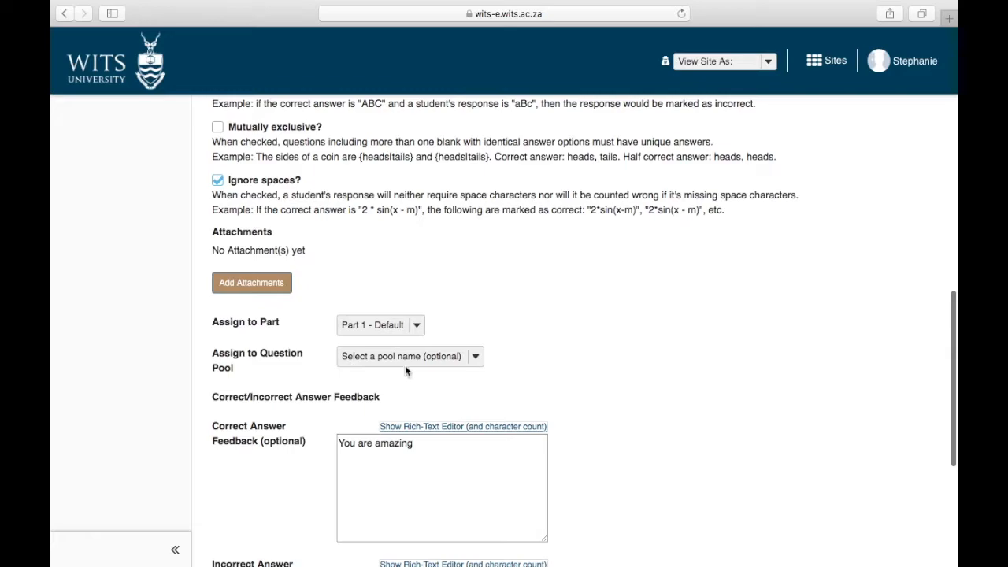
click(424, 358)
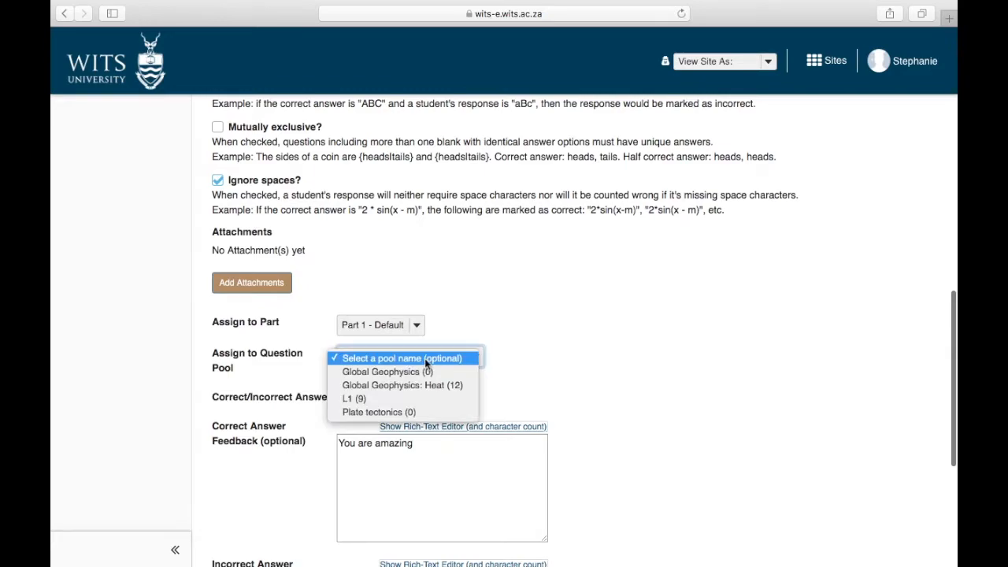
click(368, 412)
scroll(367, 417, down, 8)
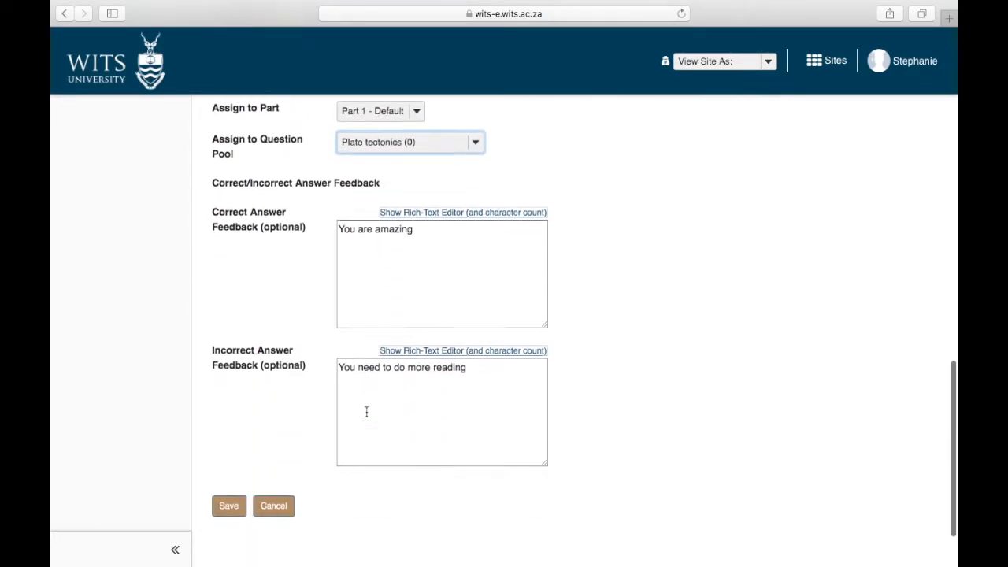
click(231, 426)
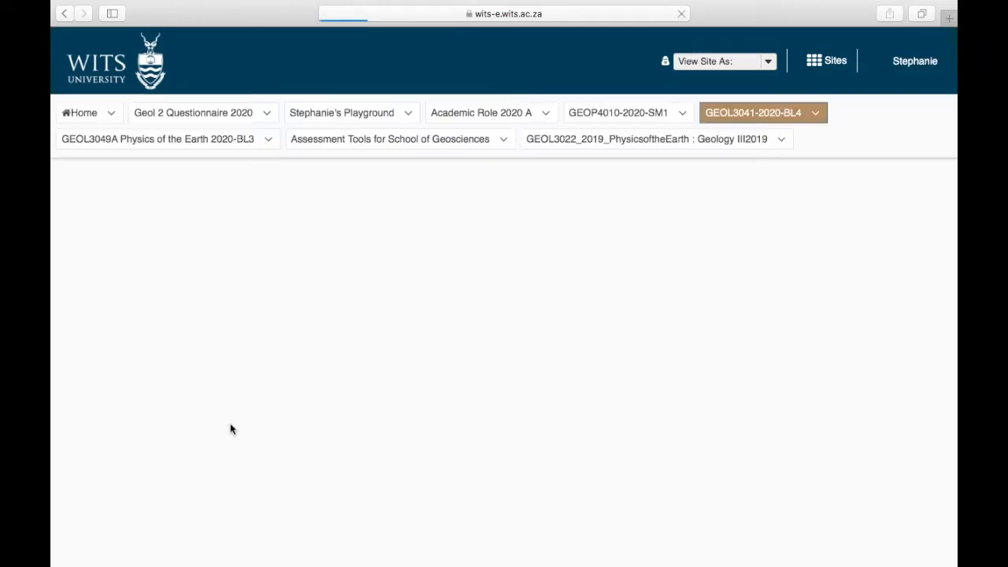
Step: Assign Question 2, on types of plate boundaries, to the Plate tectonics question pool and save it
scroll(232, 429, down, 5)
scroll(230, 430, down, 3)
click(925, 290)
scroll(509, 446, down, 20)
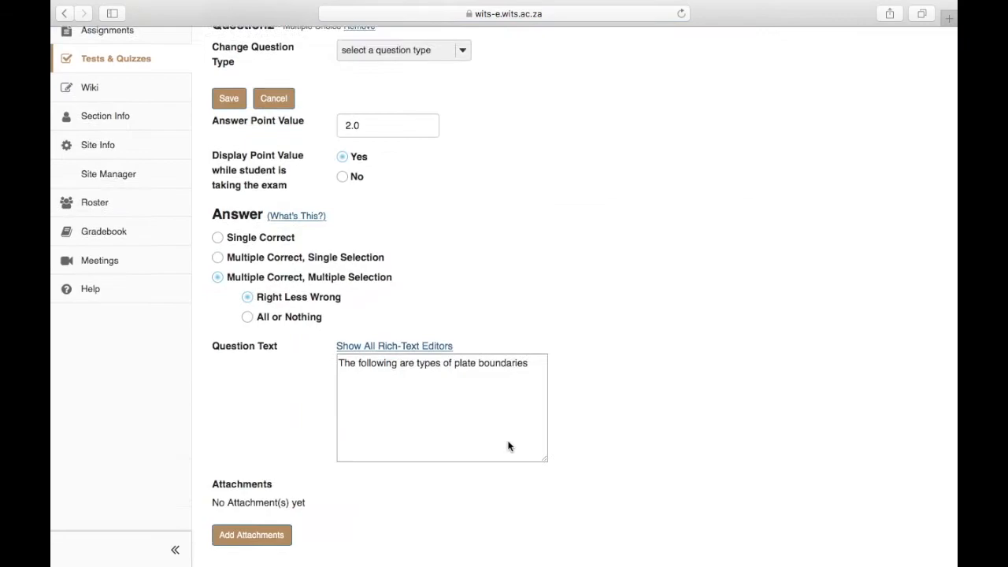
scroll(508, 445, down, 3)
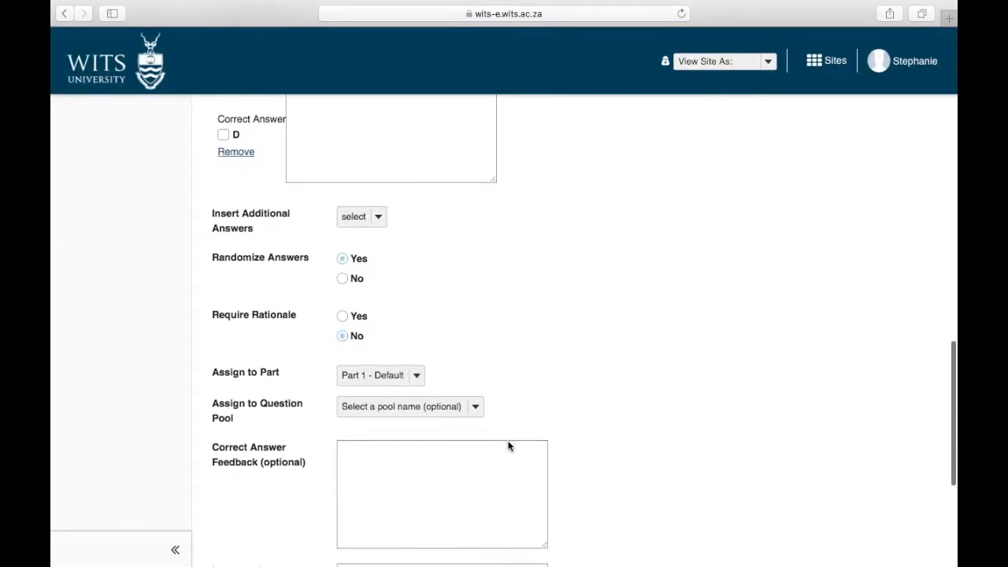
click(459, 410)
click(376, 461)
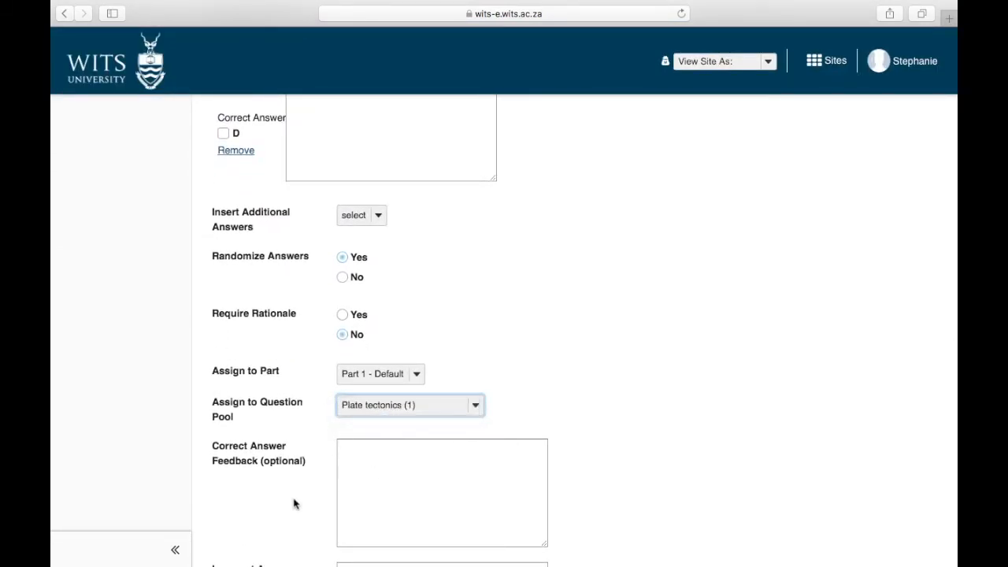
scroll(293, 504, down, 8)
click(228, 418)
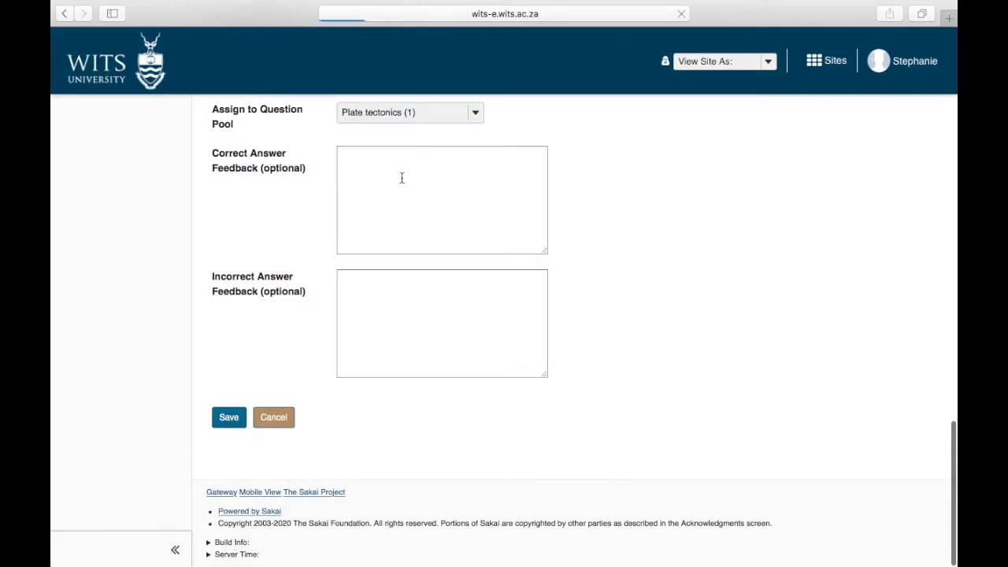
Step: Assign Question 3, the short answer/essay on heat flow, to the Plate tectonics question pool and save it
scroll(776, 490, down, 10)
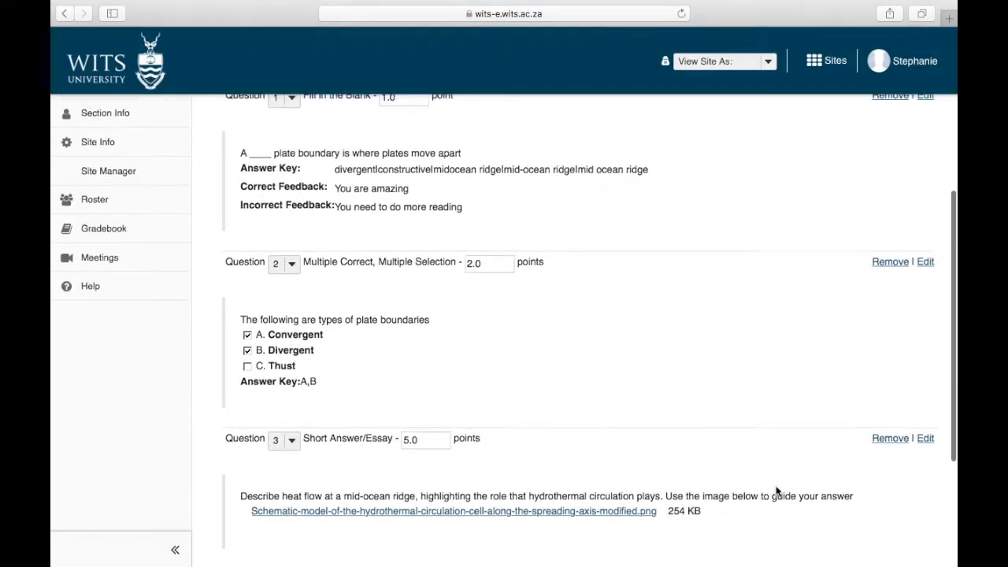
click(924, 336)
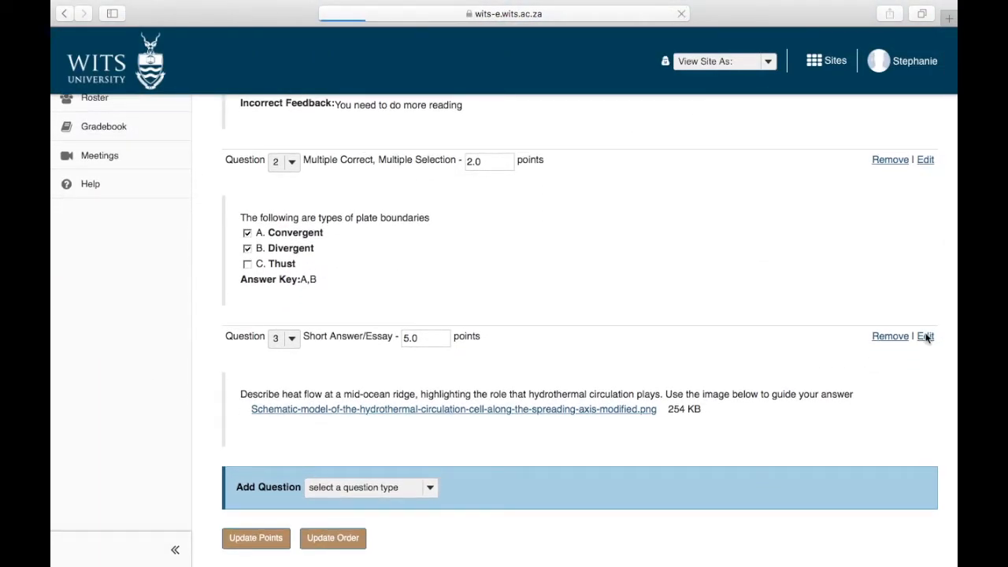
scroll(599, 378, down, 10)
scroll(599, 380, down, 5)
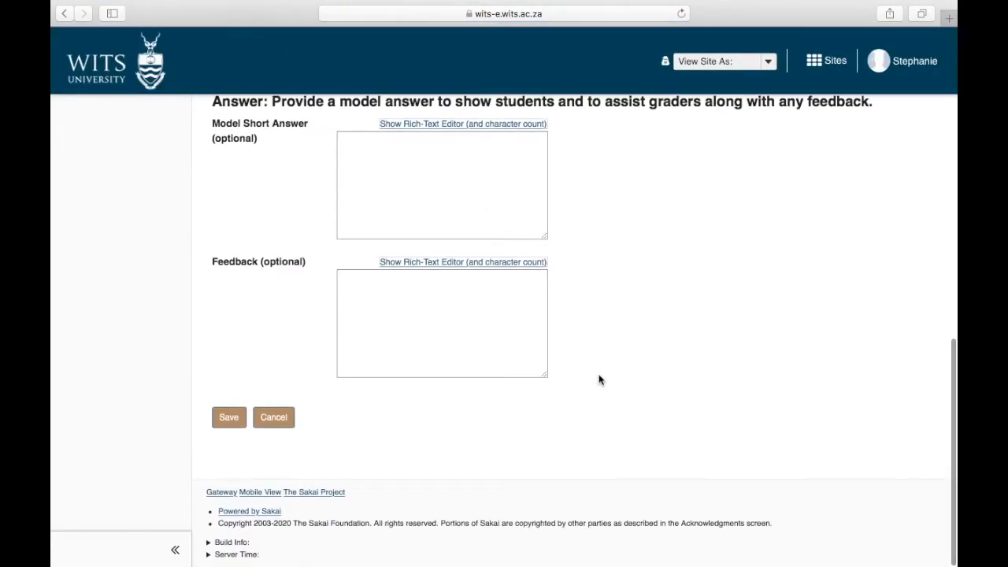
scroll(599, 380, up, 4)
scroll(599, 380, up, 2)
click(432, 351)
click(361, 409)
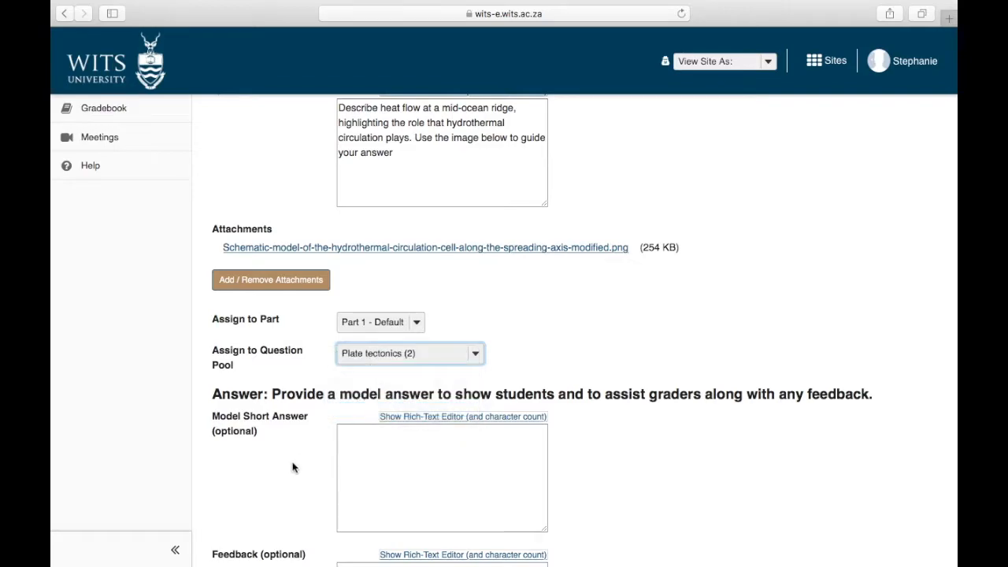
scroll(299, 459, down, 5)
click(230, 418)
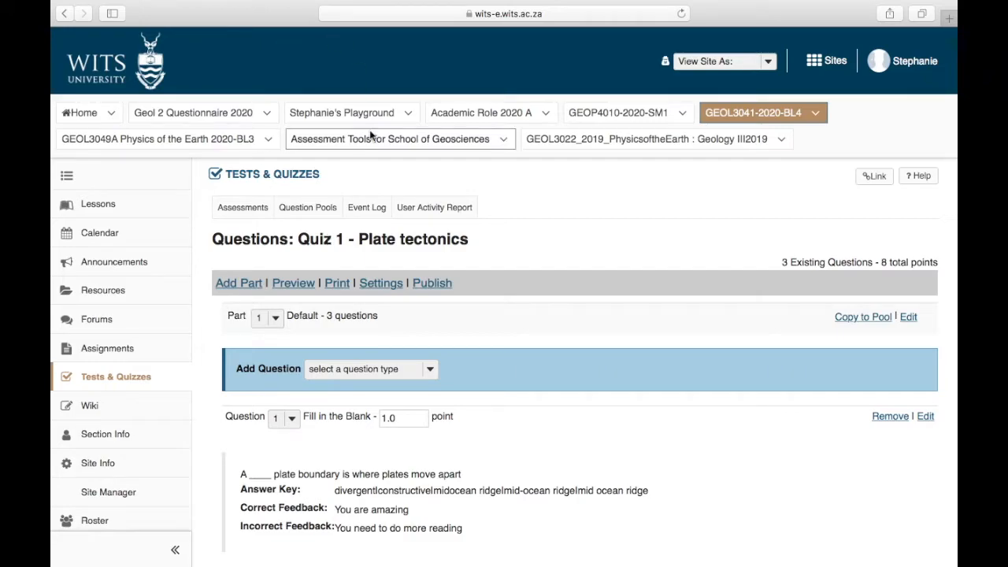
Step: Examine the Plate tectonics pool's question list and the actions offered for a selected question, leaving without changes
click(311, 208)
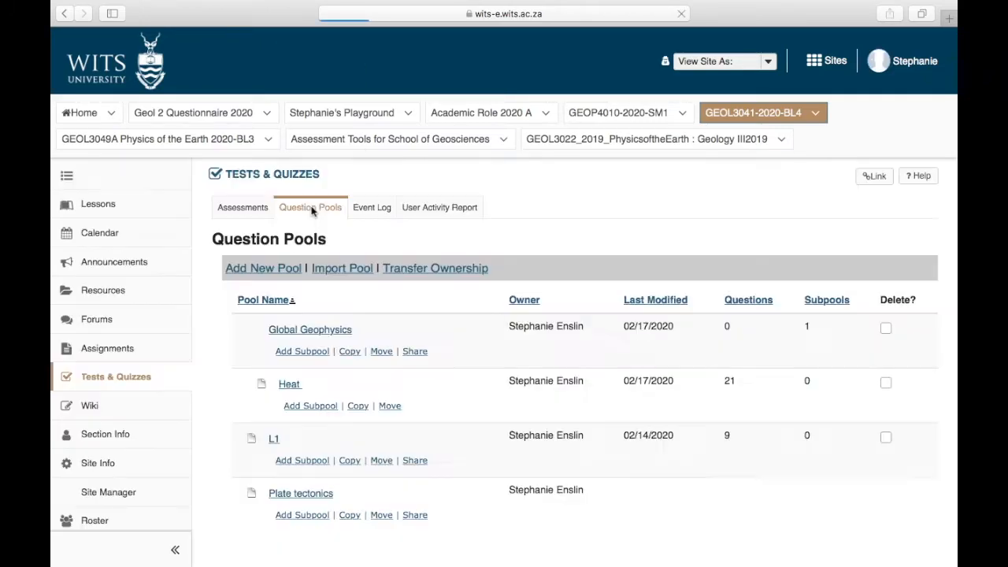
click(301, 439)
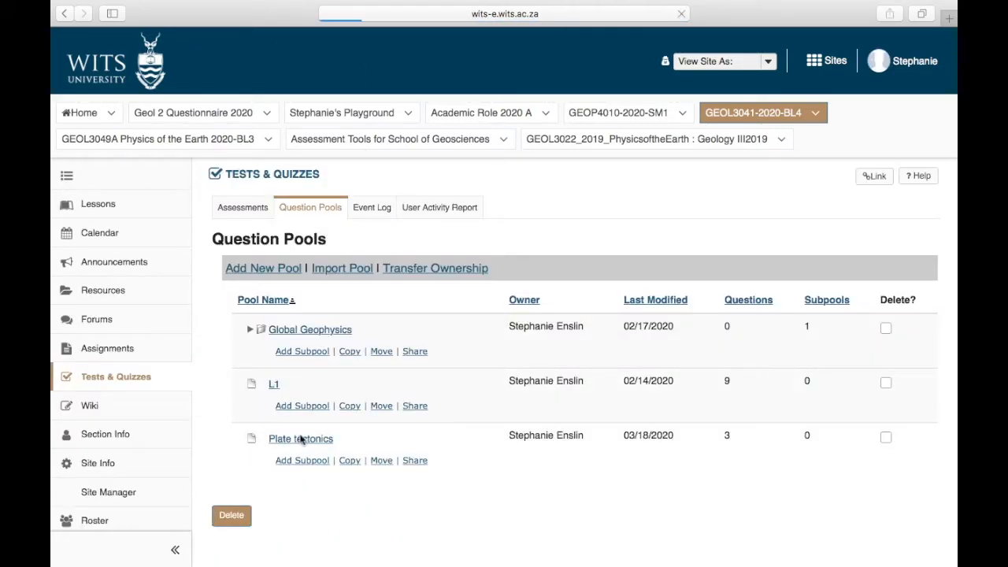
scroll(300, 440, down, 2)
scroll(300, 441, down, 6)
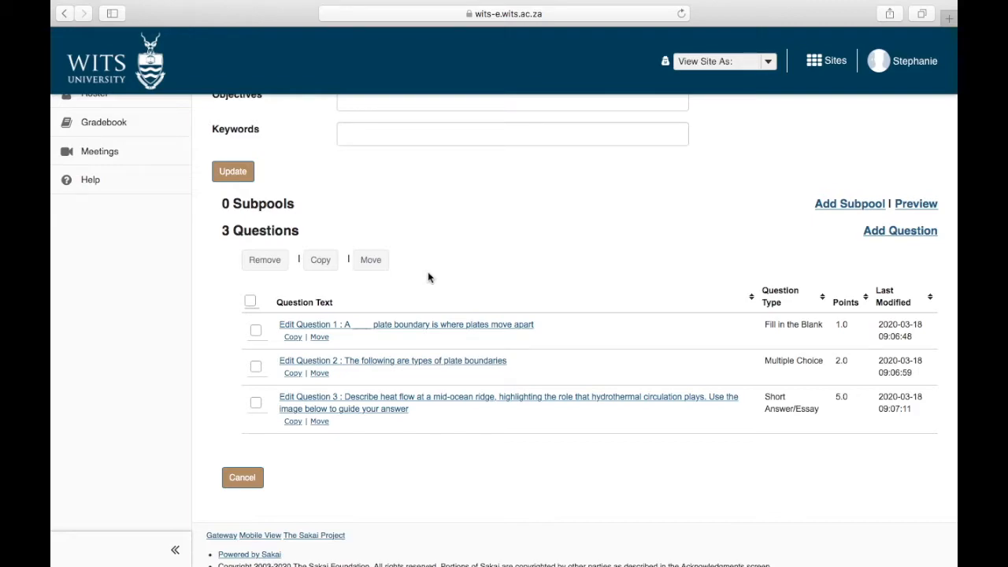
click(257, 368)
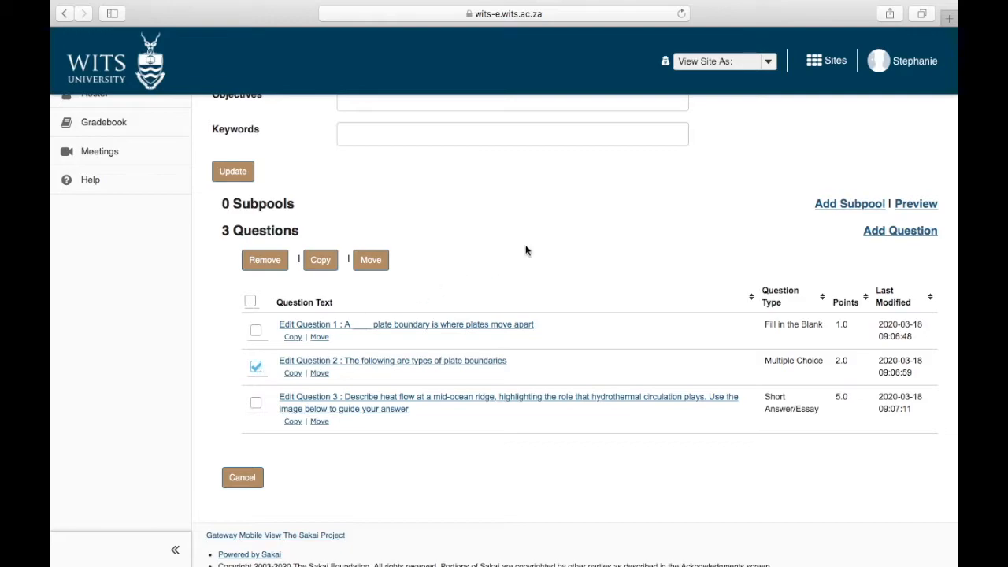
scroll(548, 244, up, 8)
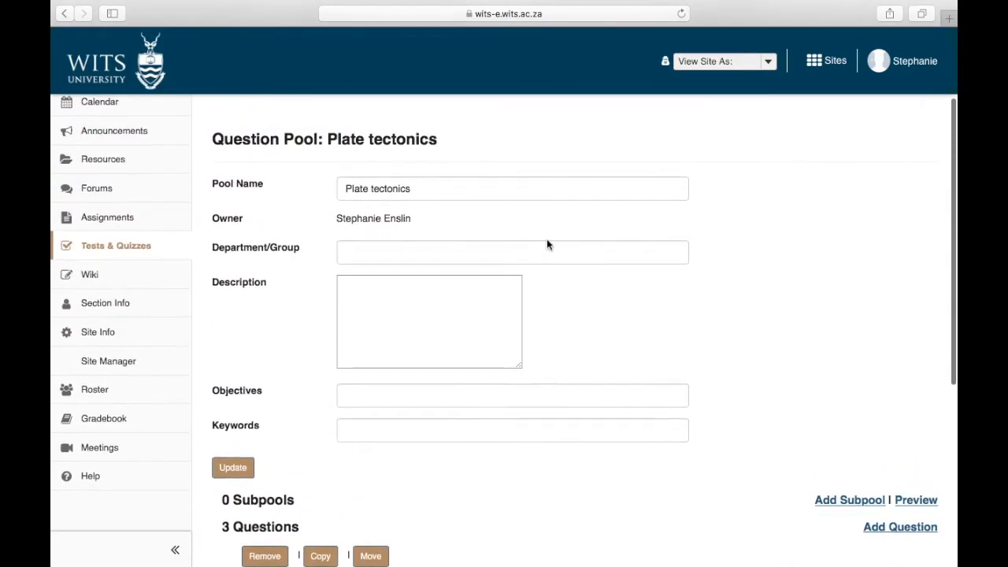
scroll(546, 245, down, 8)
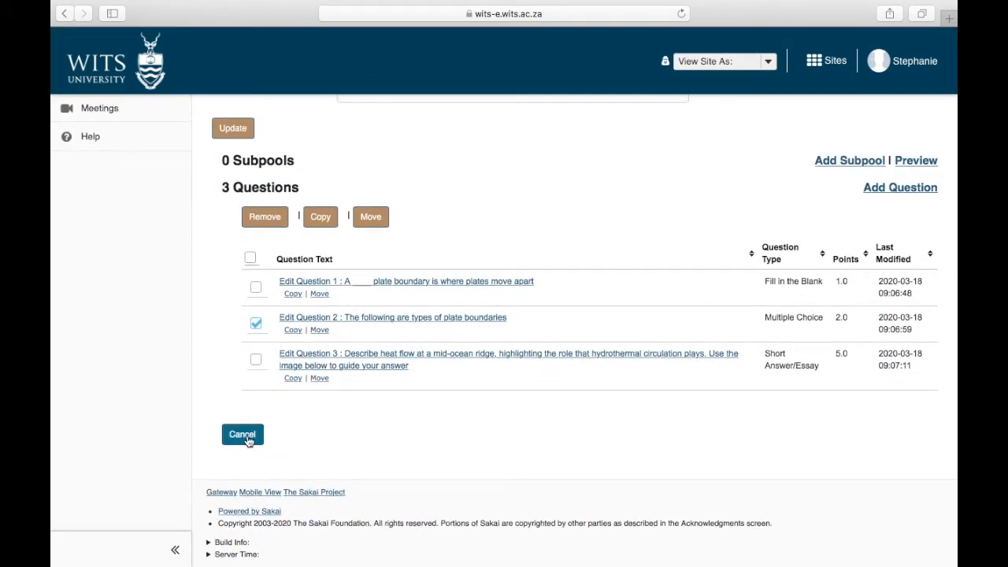
click(243, 436)
mouse_move(786, 11)
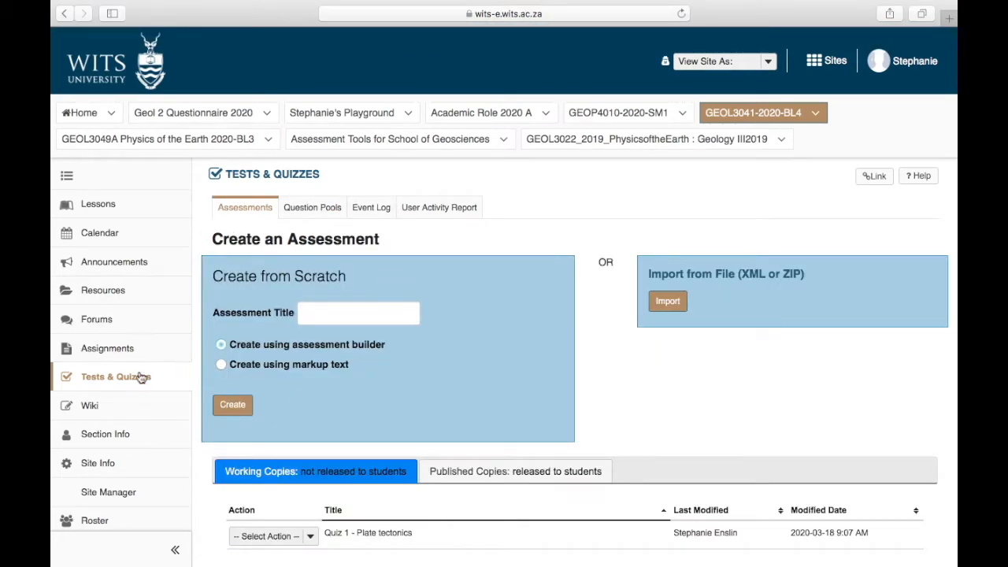
Step: Return to the assessments list and open the working copy of Quiz 1 - Plate tectonics for editing
click(138, 378)
scroll(311, 541, down, 3)
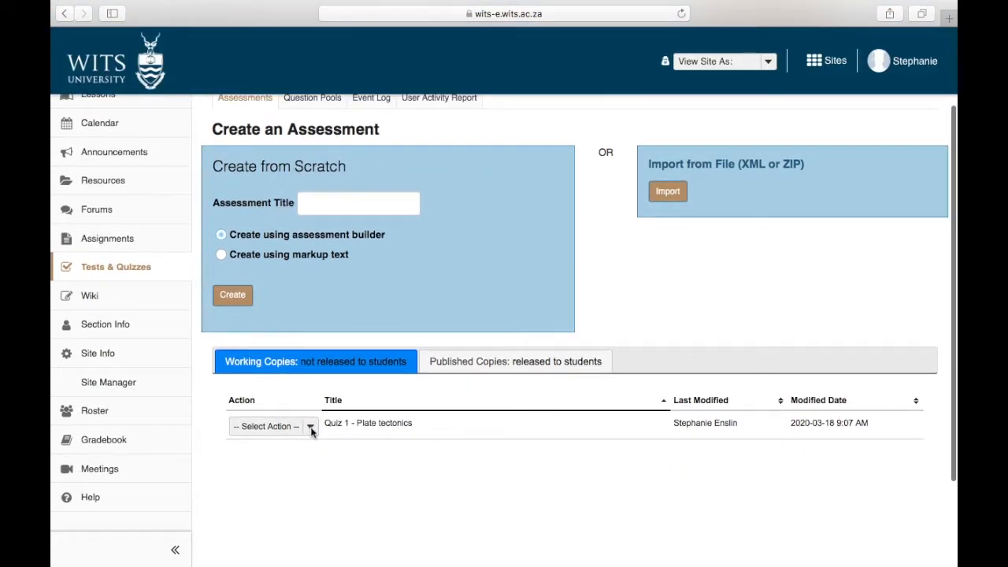
click(310, 427)
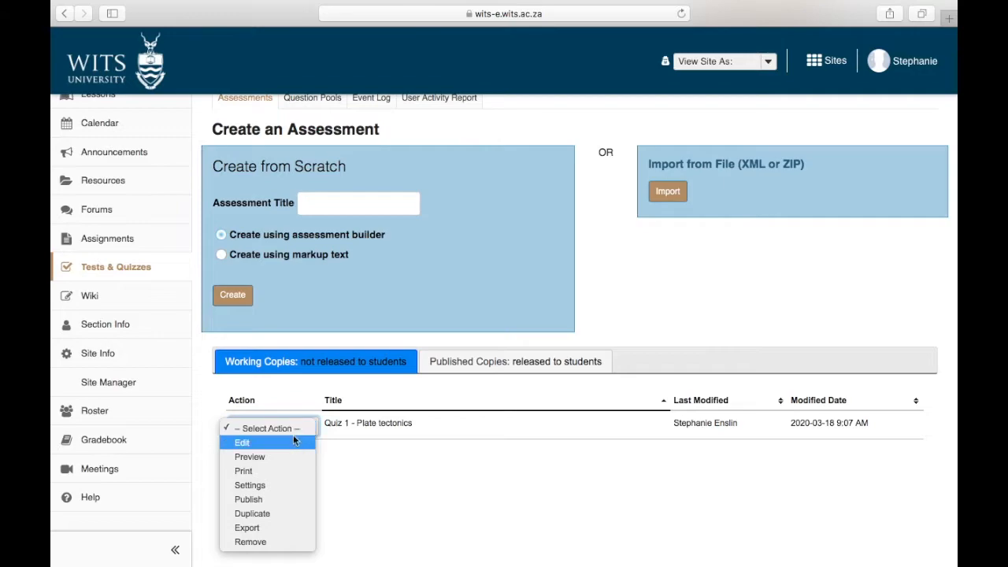
click(254, 446)
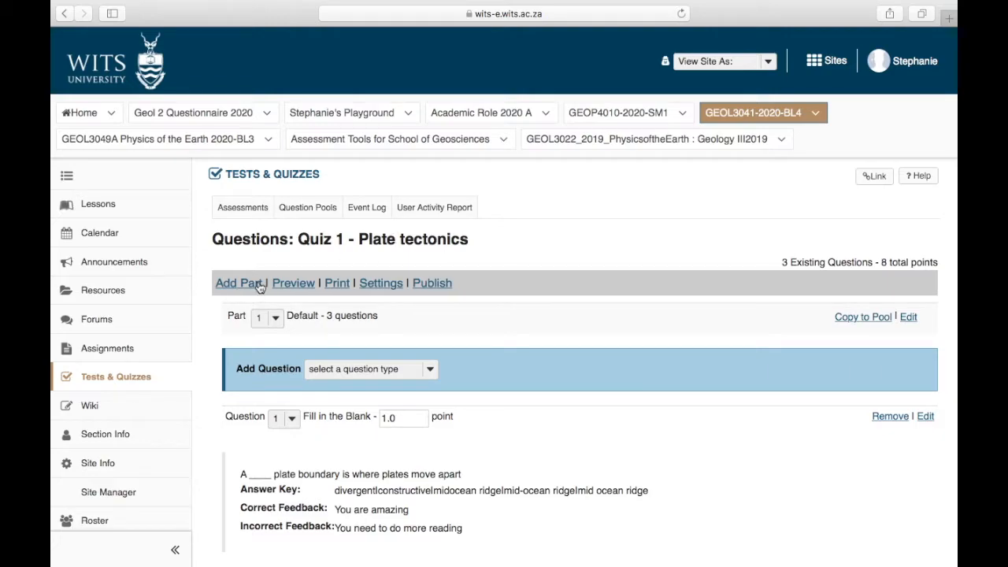
Step: Add a second part titled "Heat transfer" to the quiz and save it with the default type and question ordering
scroll(264, 296, down, 3)
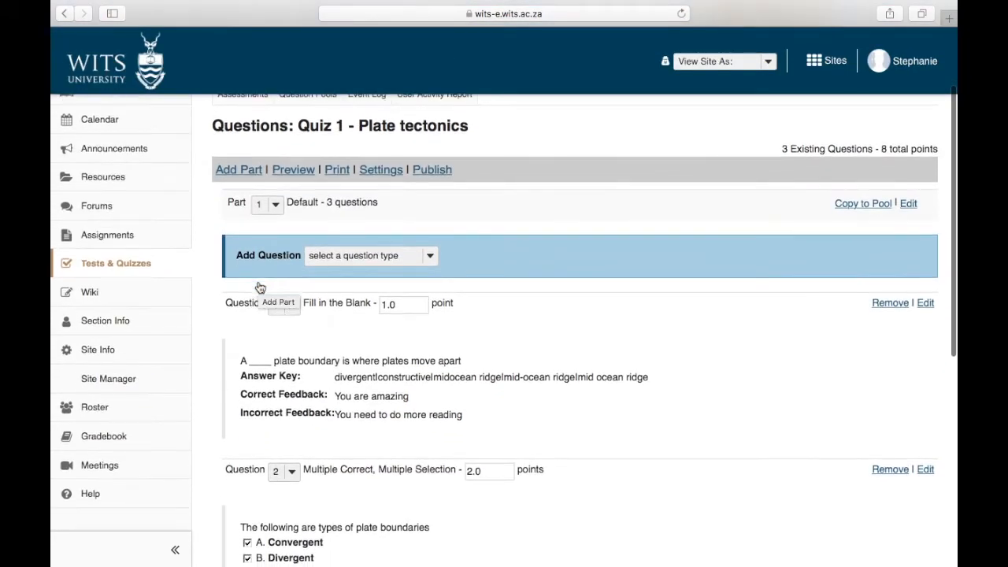
click(250, 170)
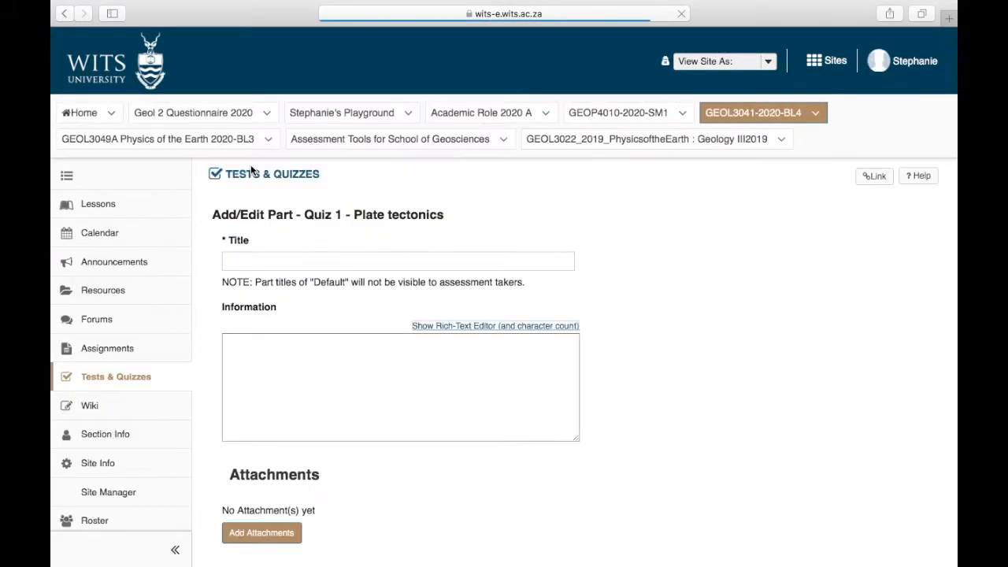
click(248, 264)
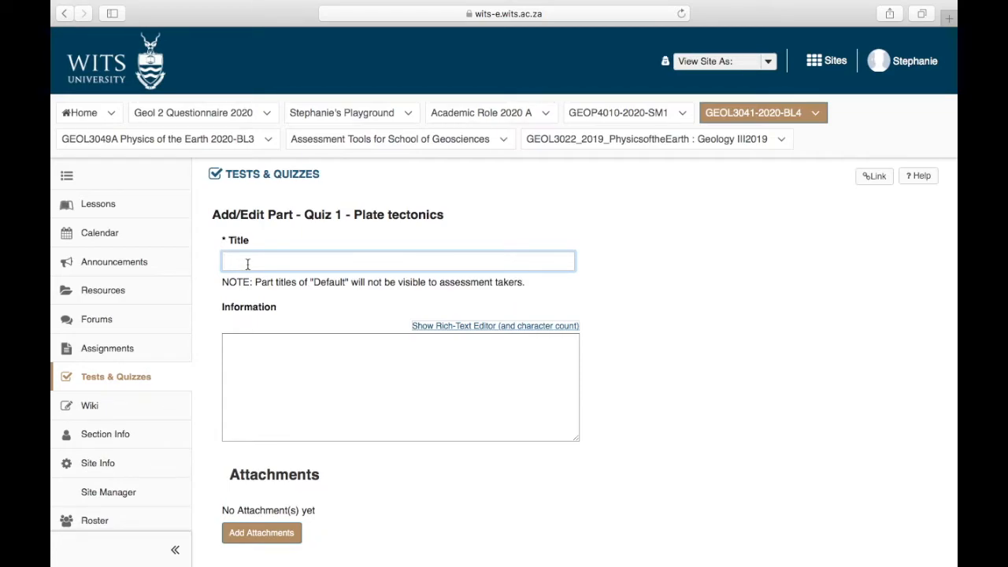
text(Part 2)
key(BackSpace)
key(BackSpace)
key(BackSpace)
key(BackSpace)
key(BackSpace)
key(BackSpace)
text(Heat tr)
scroll(360, 429, down, 8)
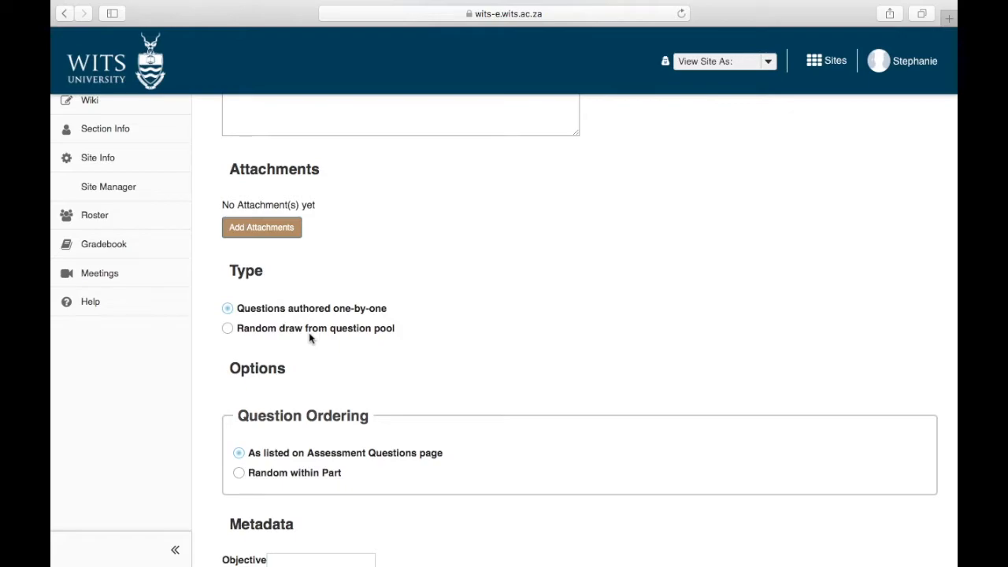
scroll(310, 337, down, 2)
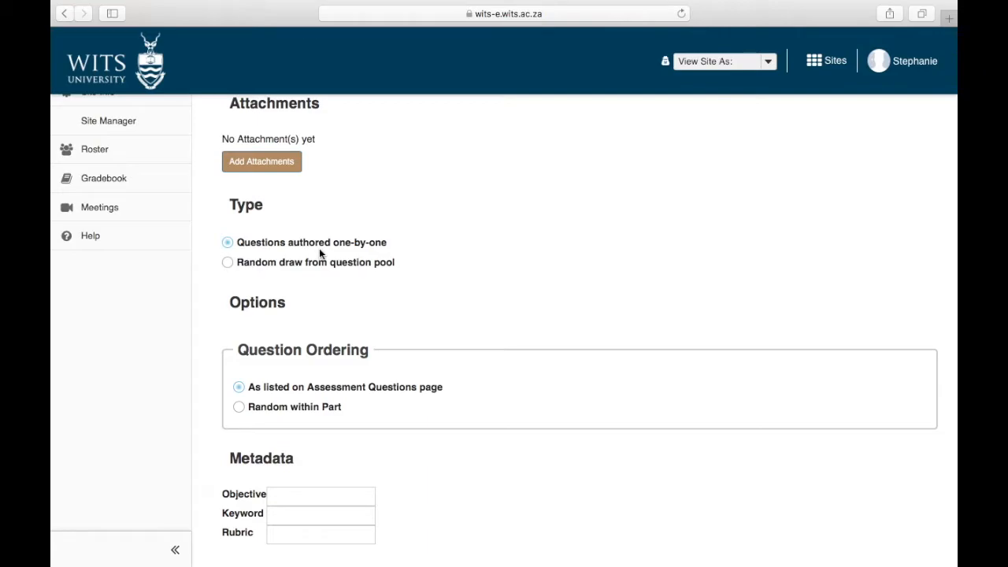
scroll(320, 251, down, 3)
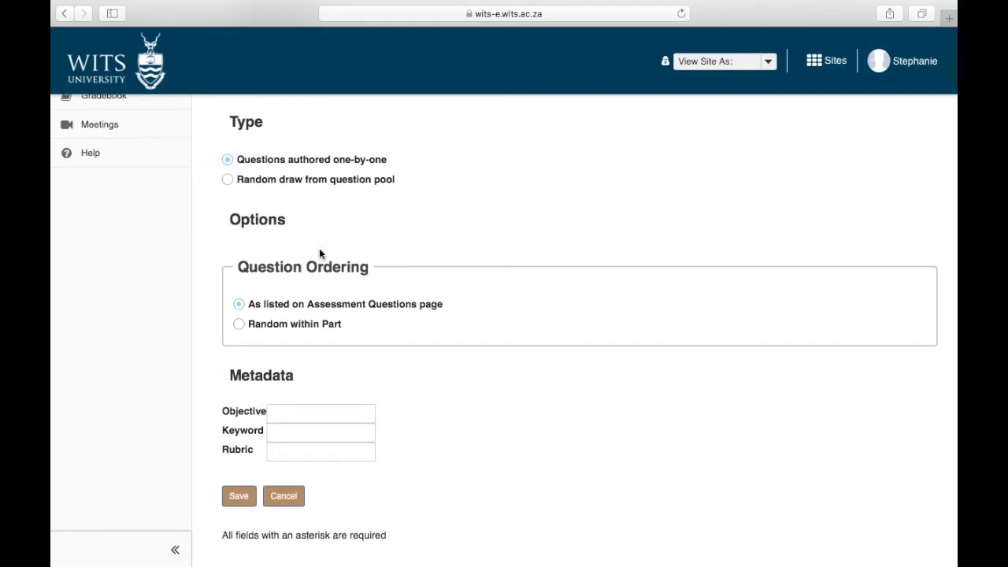
click(238, 497)
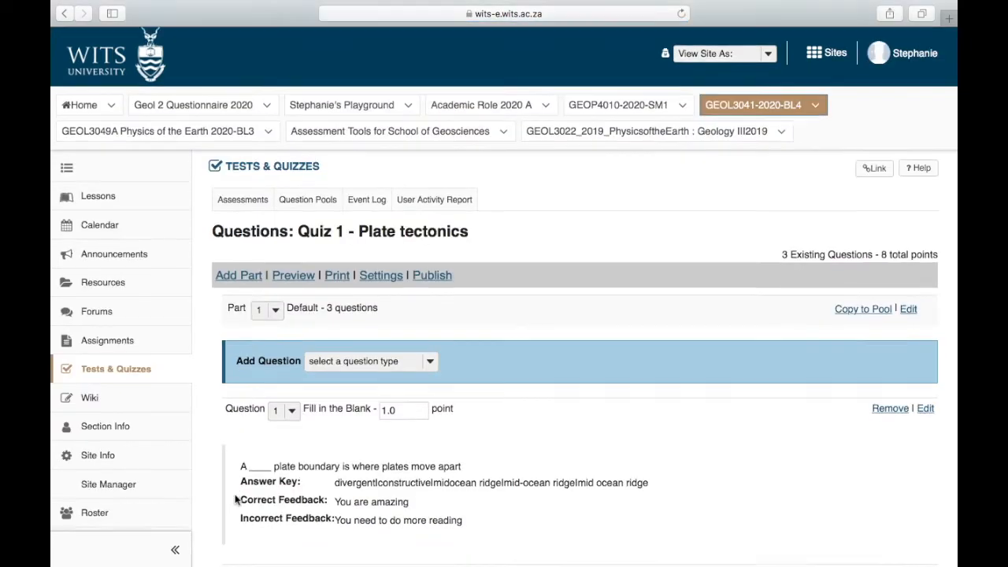
Step: Remove Question 3, the short answer/essay on heat flow at a mid-ocean ridge, from Part 1 of the quiz
scroll(235, 500, down, 5)
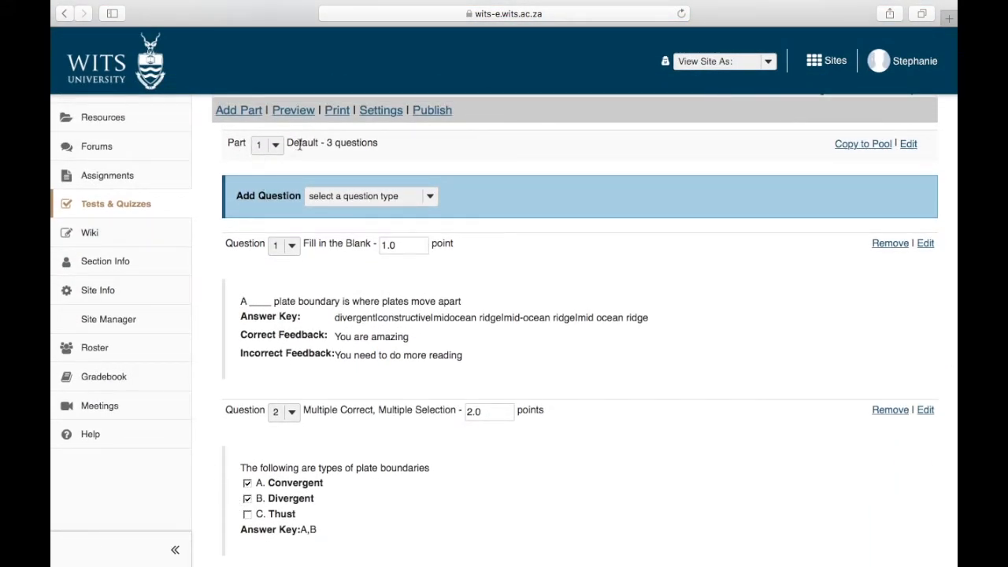
scroll(253, 317, down, 12)
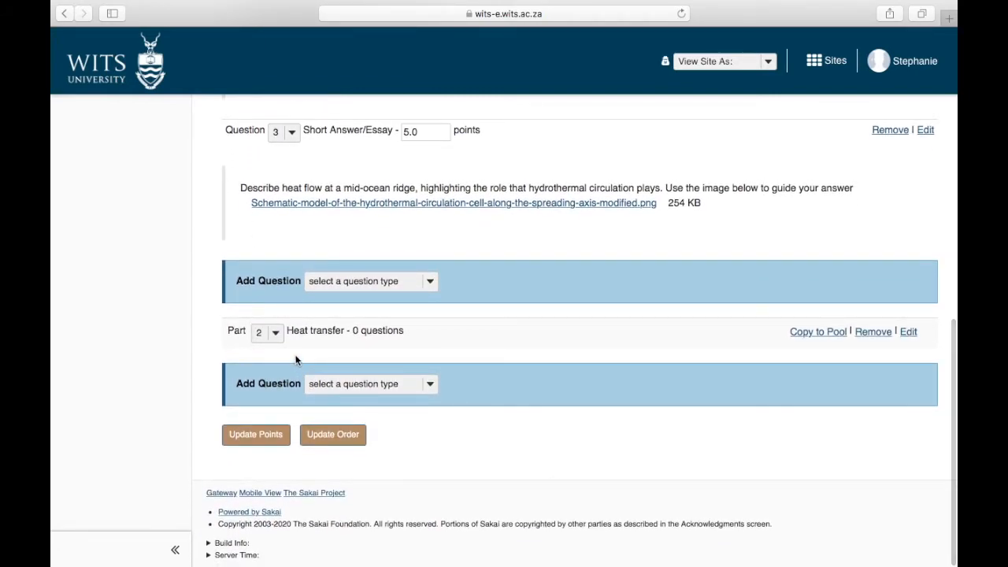
scroll(295, 360, up, 9)
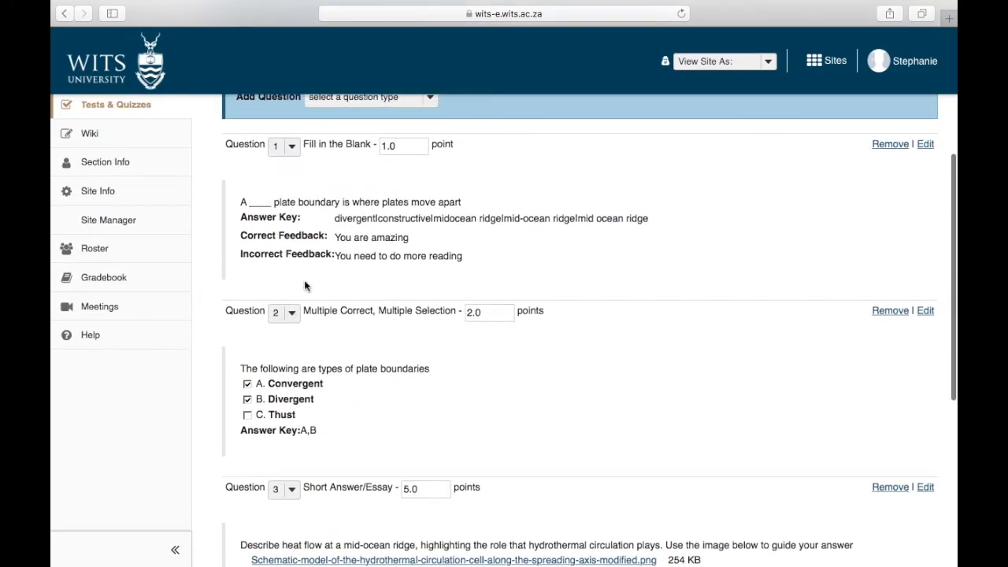
scroll(438, 367, up, 2)
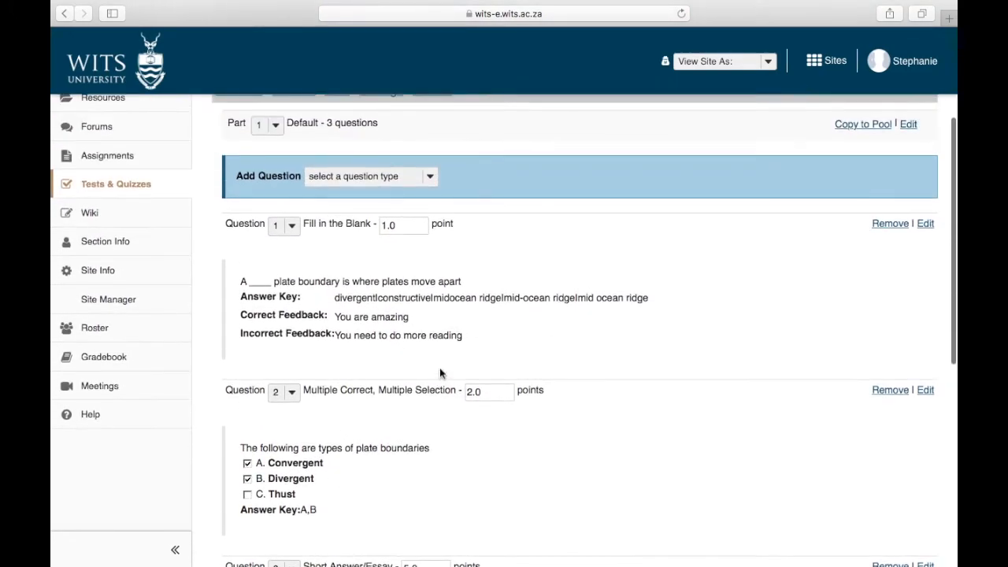
scroll(334, 237, down, 10)
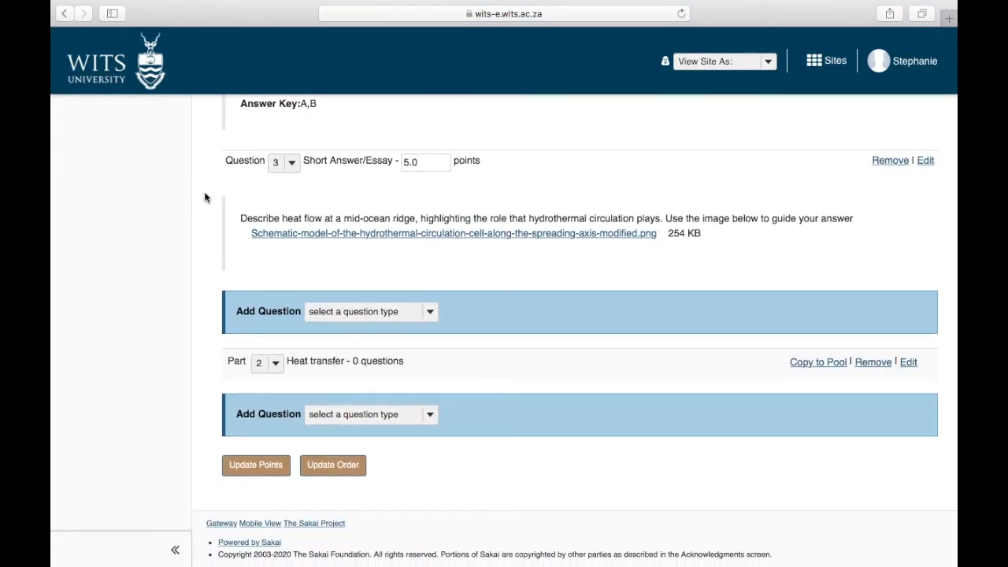
click(900, 165)
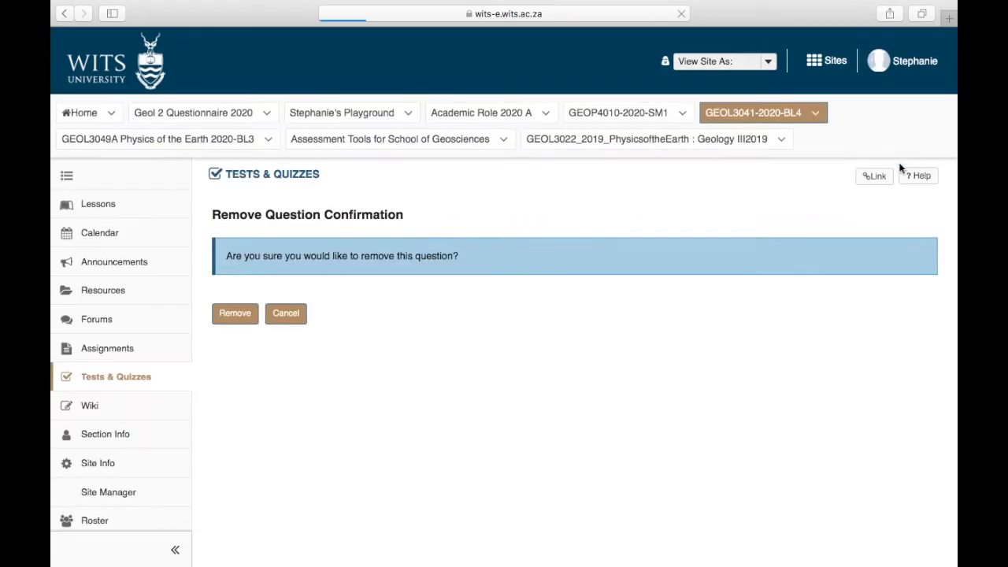
click(245, 314)
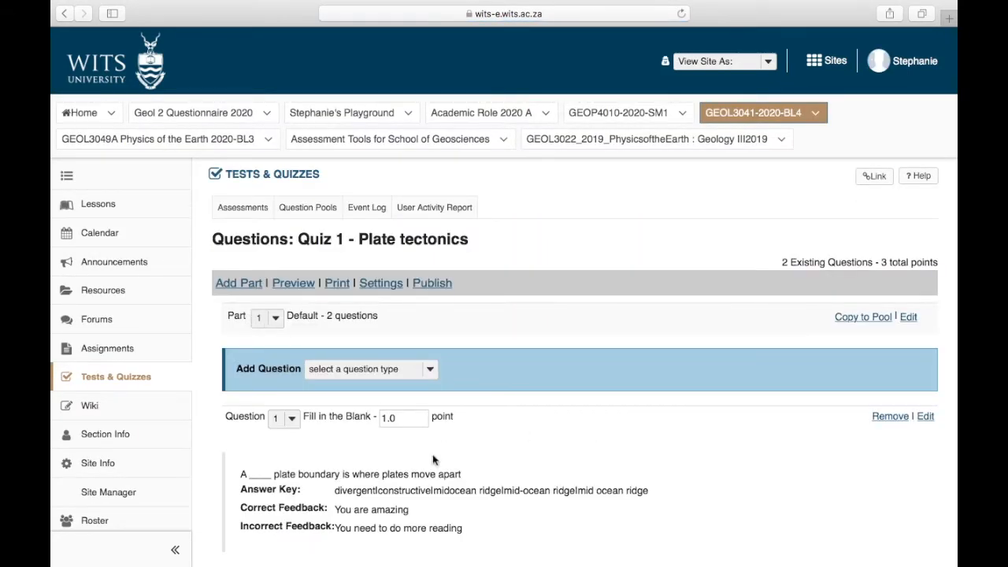
Step: Use Copy to Pool on the Heat transfer part with Plate tectonics as the destination pool
scroll(293, 441, down, 10)
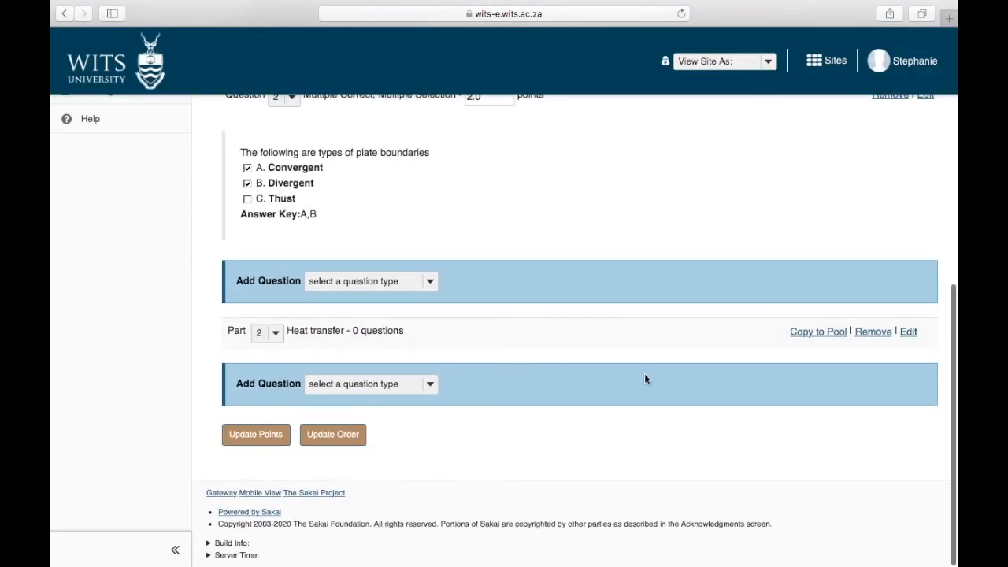
click(819, 334)
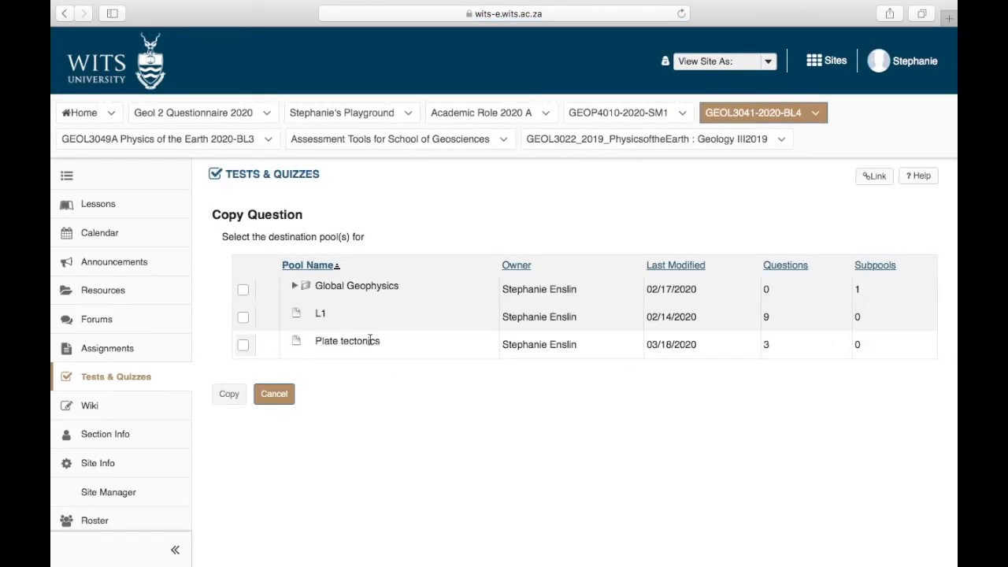
click(243, 346)
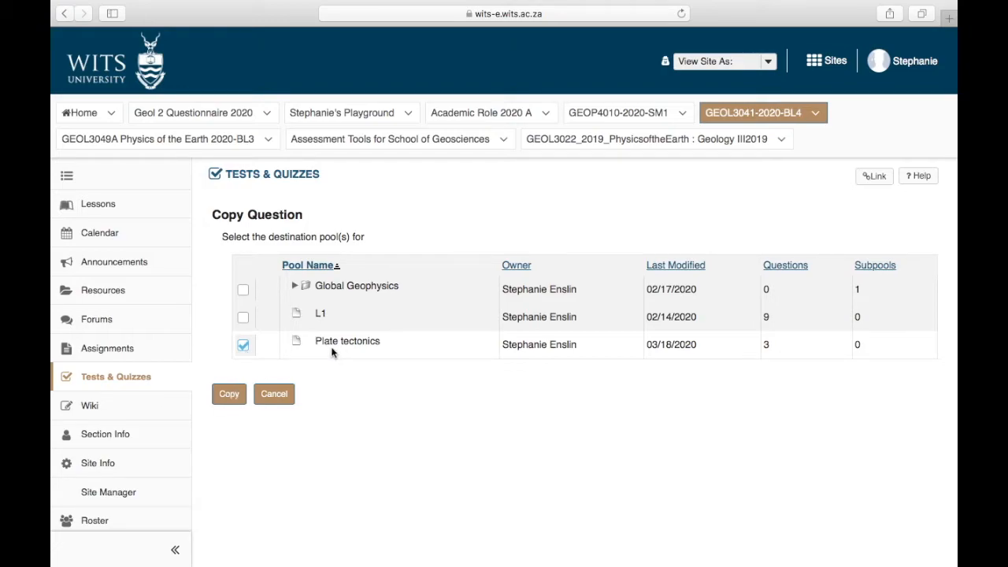
click(228, 394)
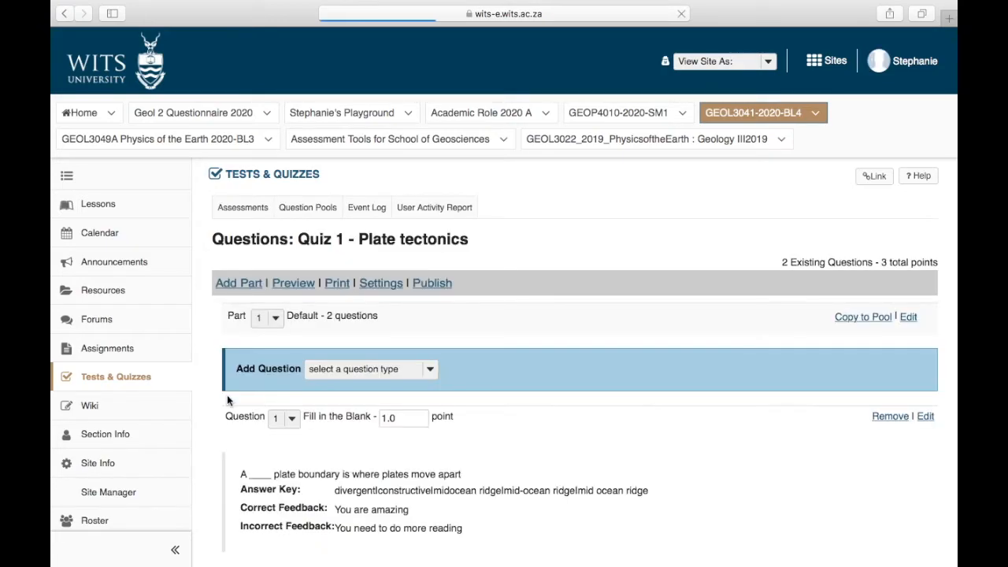
Step: Check both parts' question lists, and copy the Heat transfer part to the Plate tectonics pool again
scroll(227, 400, down, 10)
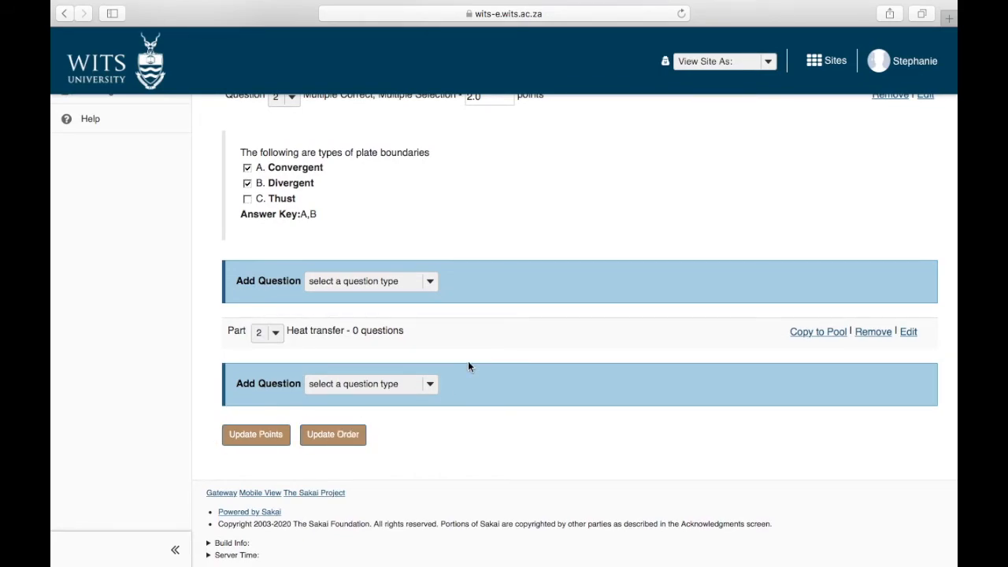
scroll(469, 367, up, 10)
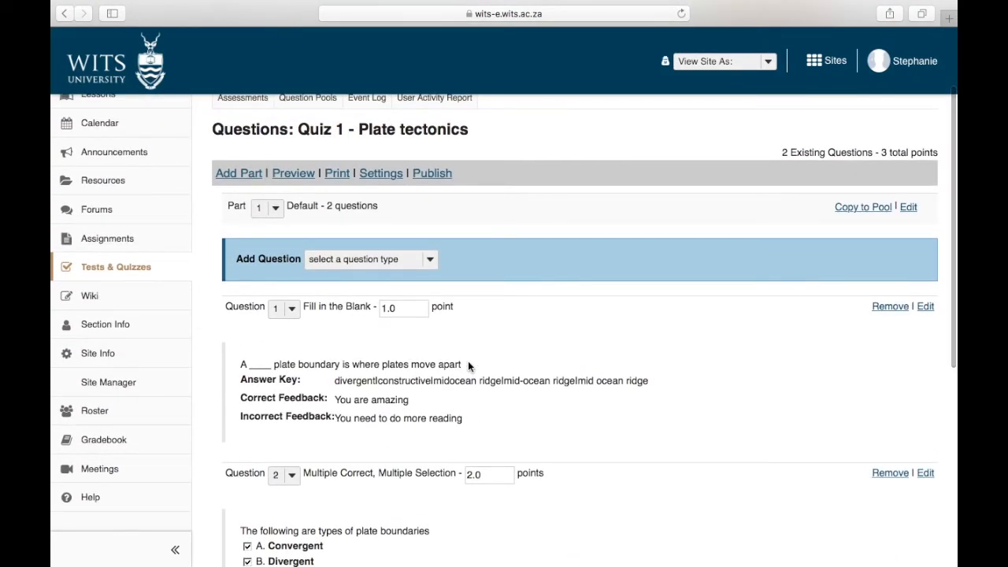
scroll(468, 365, down, 1)
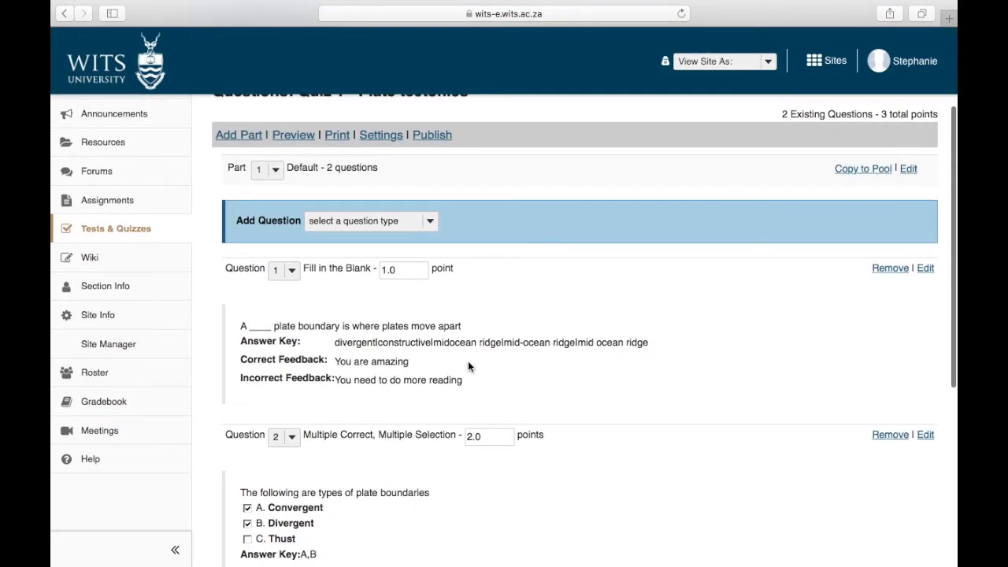
scroll(468, 362, down, 8)
click(827, 357)
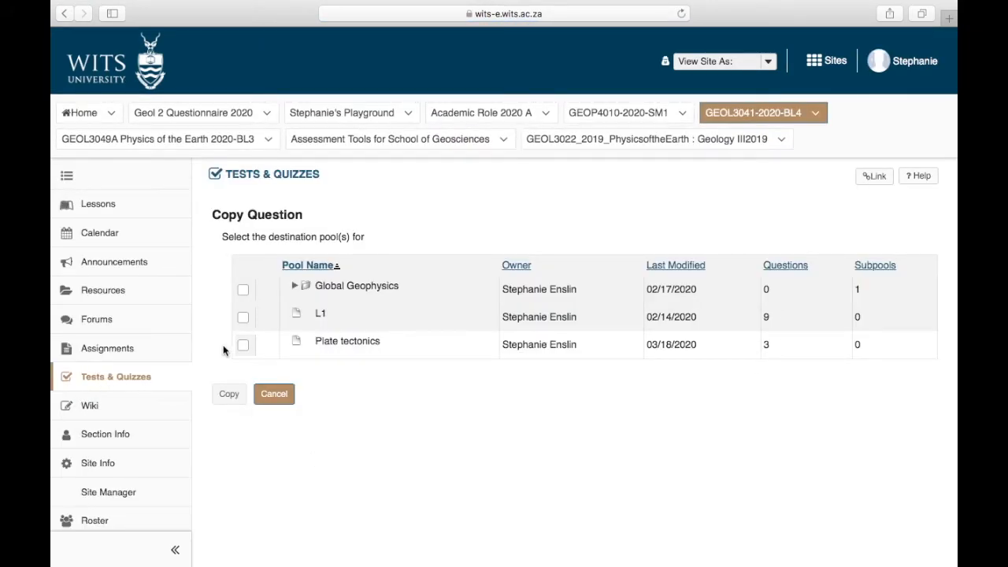
click(242, 346)
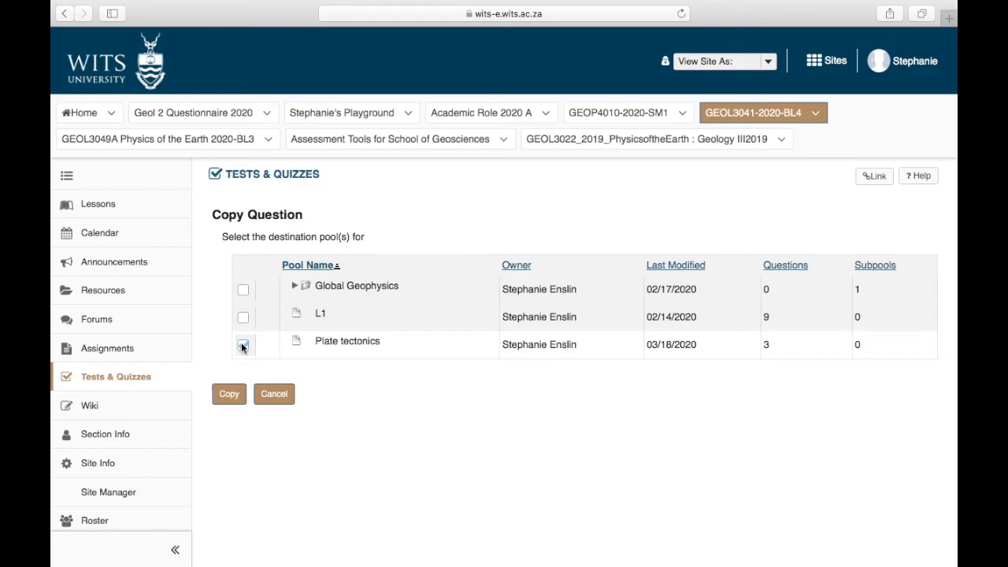
click(229, 395)
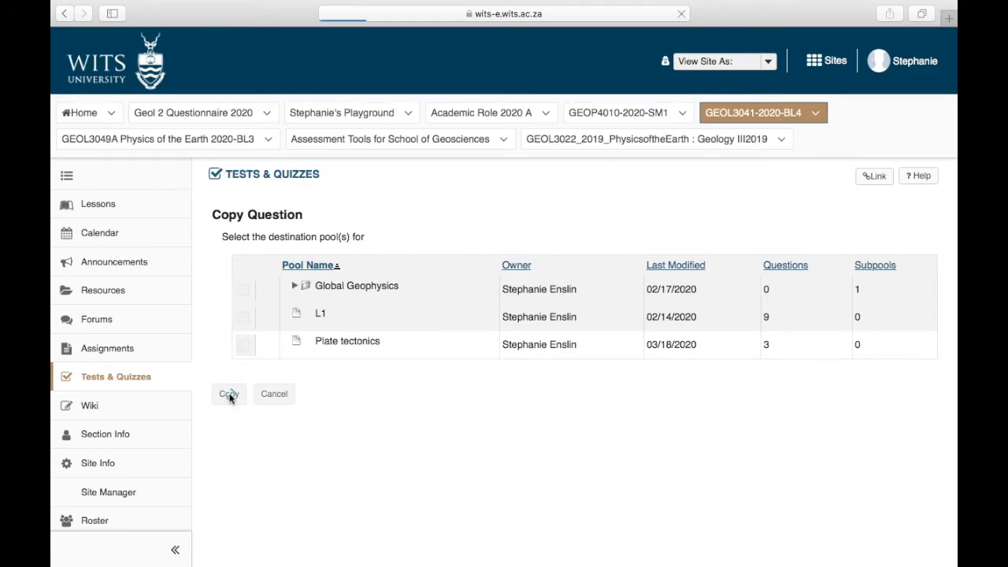
Step: Review the Heat transfer part's title, type and ordering settings, and save the part
scroll(230, 399, down, 10)
scroll(229, 397, down, 2)
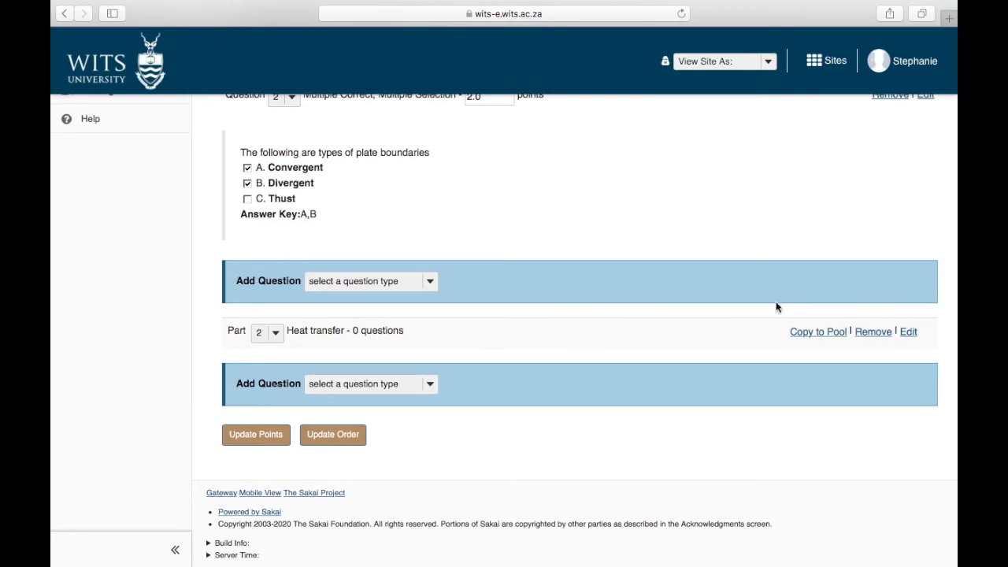
click(912, 331)
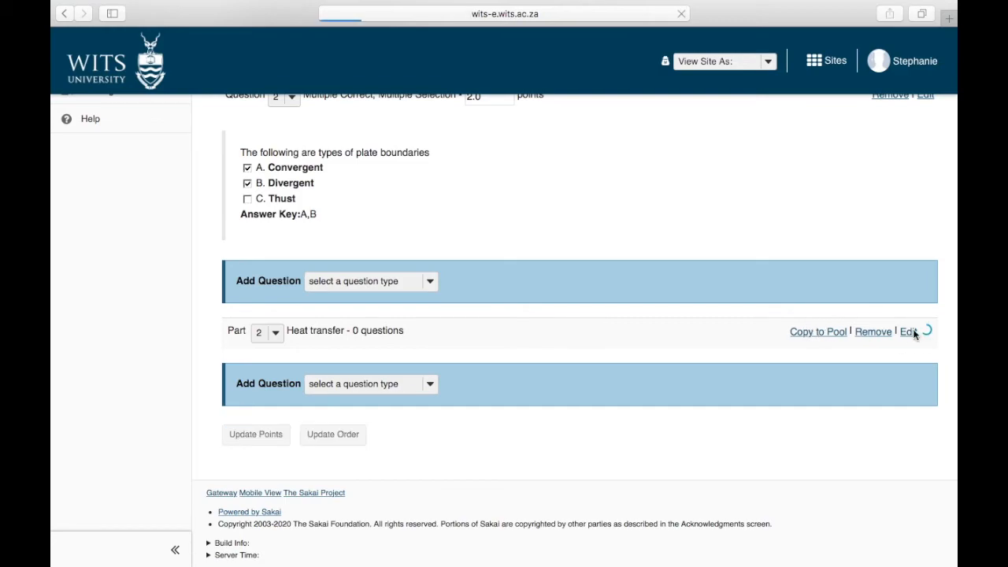
scroll(913, 335, down, 2)
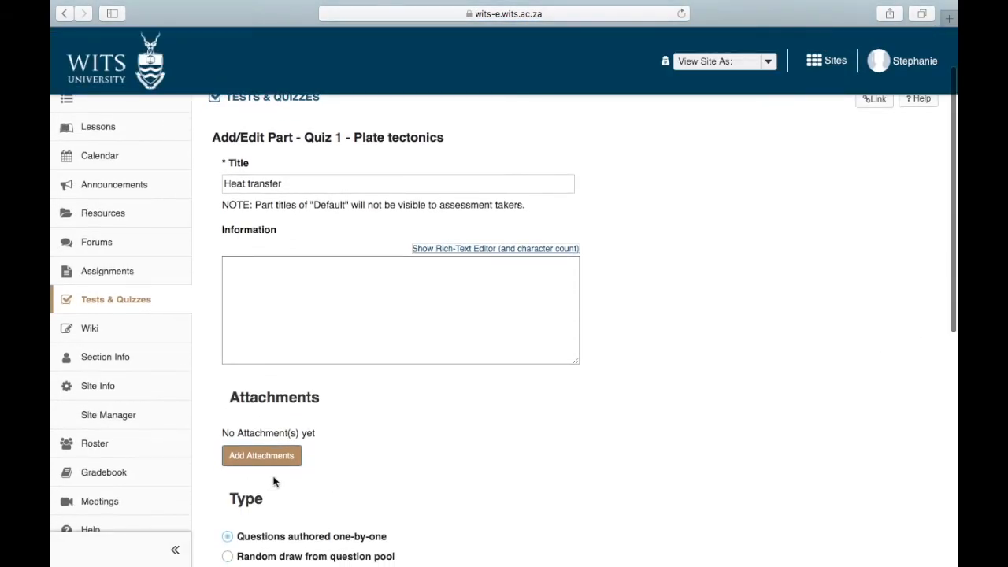
scroll(275, 480, down, 6)
click(244, 411)
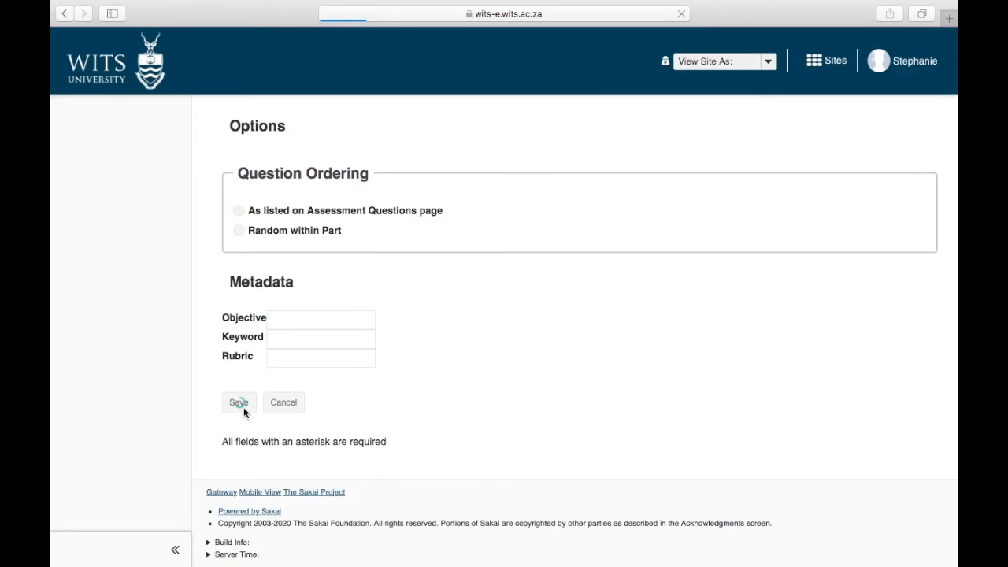
Step: Use Copy to Pool on the Heat transfer part with only L1 as the destination pool
scroll(420, 474, down, 3)
scroll(420, 474, down, 5)
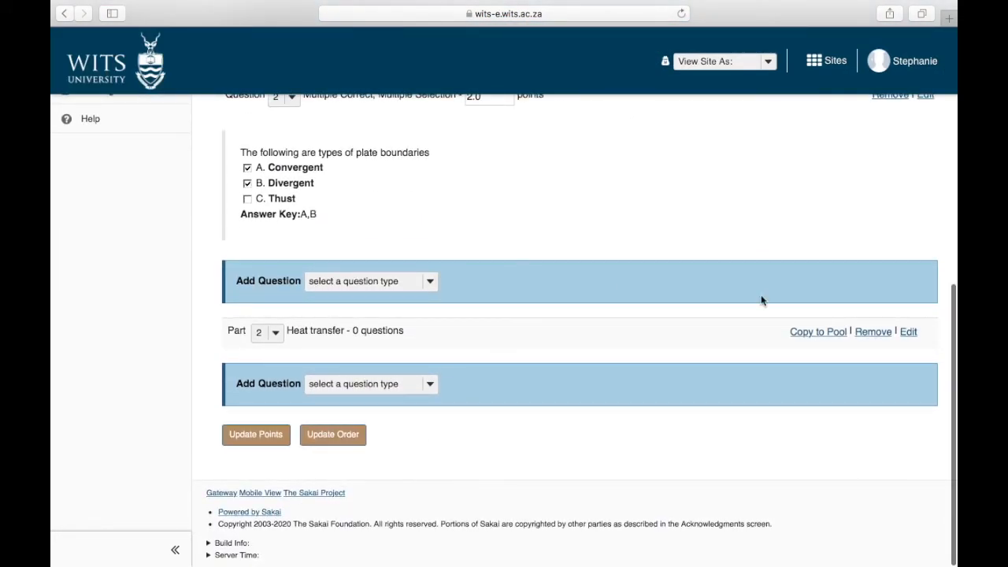
click(838, 334)
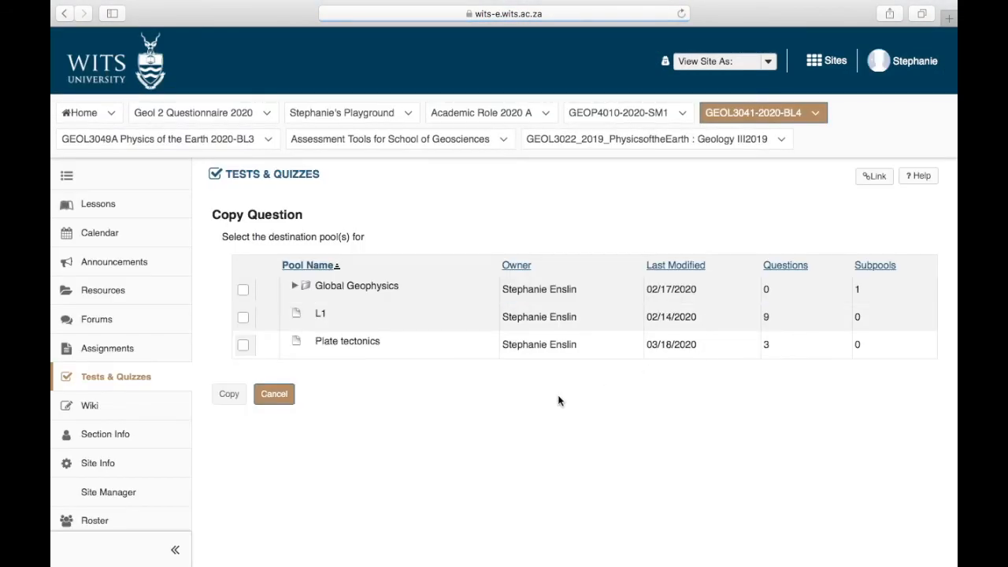
click(243, 318)
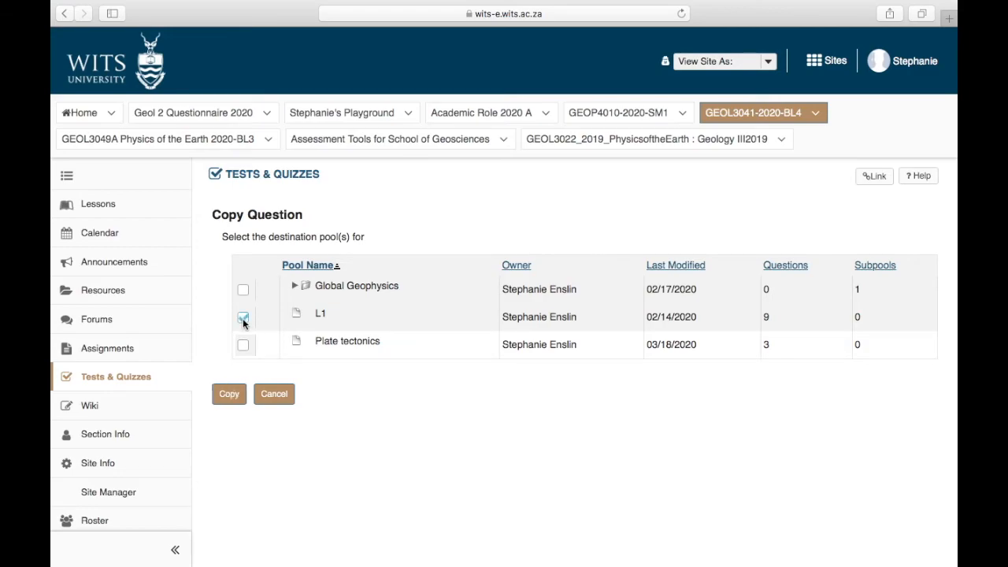
click(244, 291)
click(244, 290)
click(232, 395)
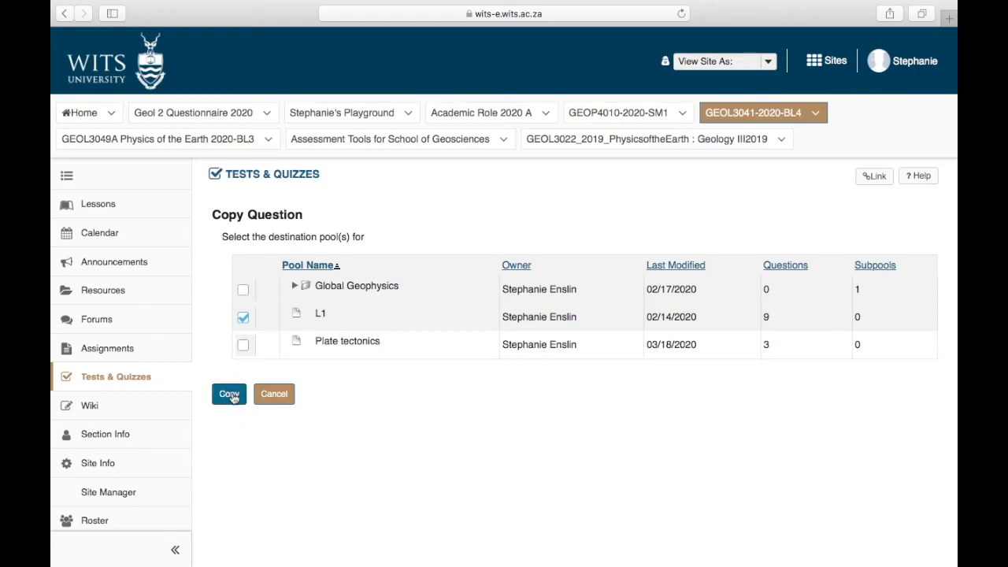
Step: Complete the copy of the Heat transfer part to the L1 pool and check the quiz's question lists
click(230, 394)
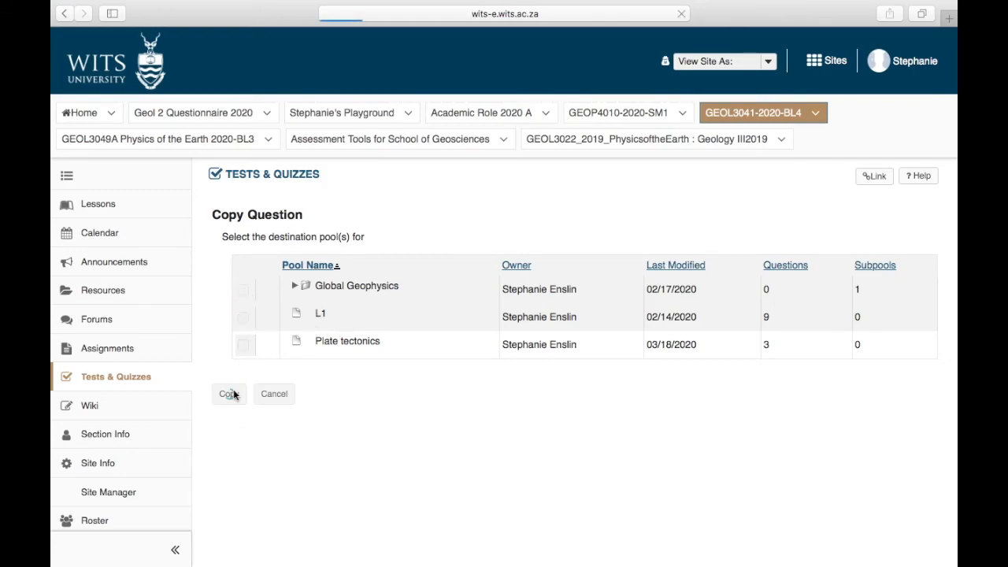
scroll(233, 389, down, 1)
scroll(234, 394, down, 10)
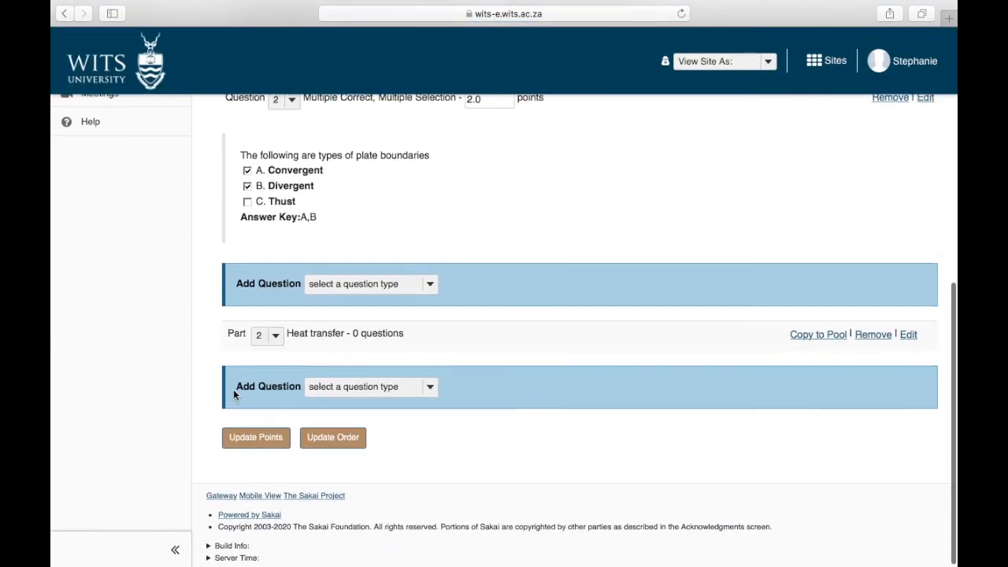
scroll(234, 395, up, 10)
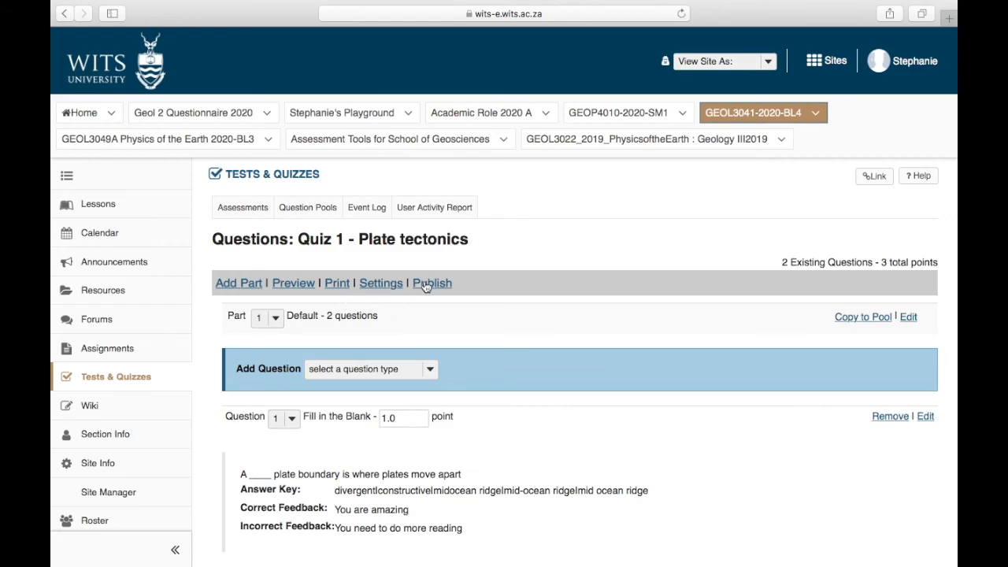
Step: Preview Quiz 1 as a student, begin the assessment, review the questions in both parts, and exit the attempt
click(300, 285)
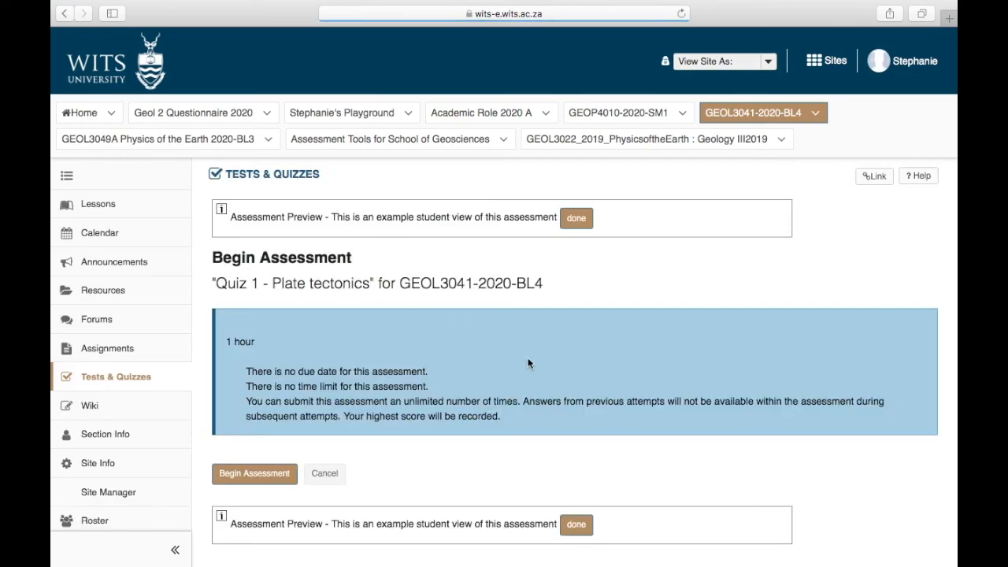
scroll(528, 359, down, 2)
click(271, 407)
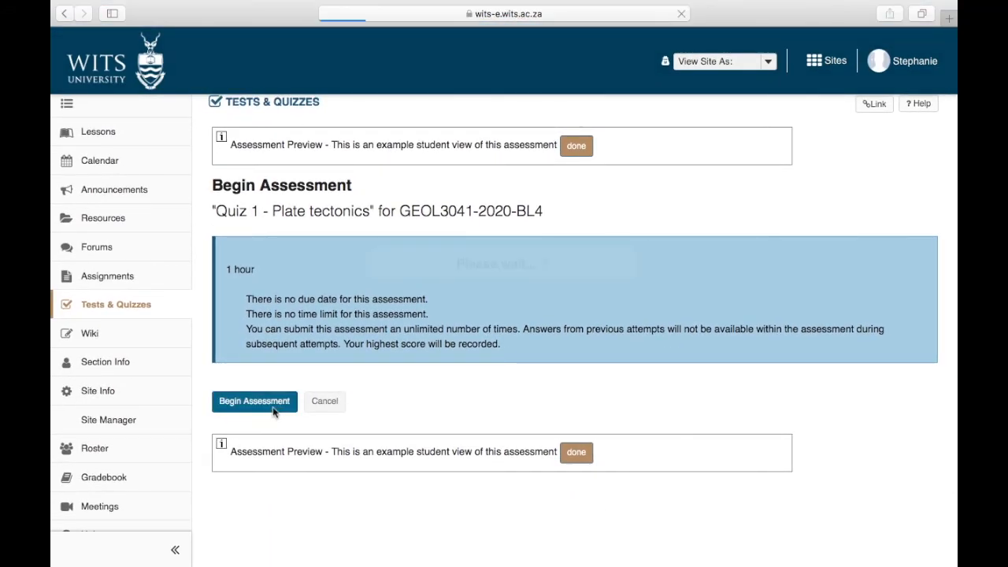
scroll(273, 412, down, 10)
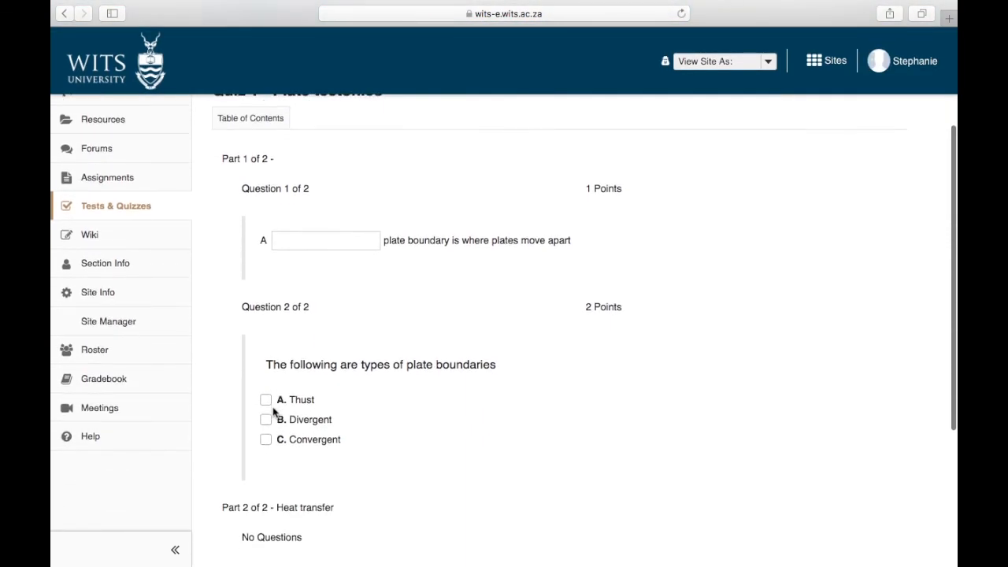
scroll(333, 381, up, 3)
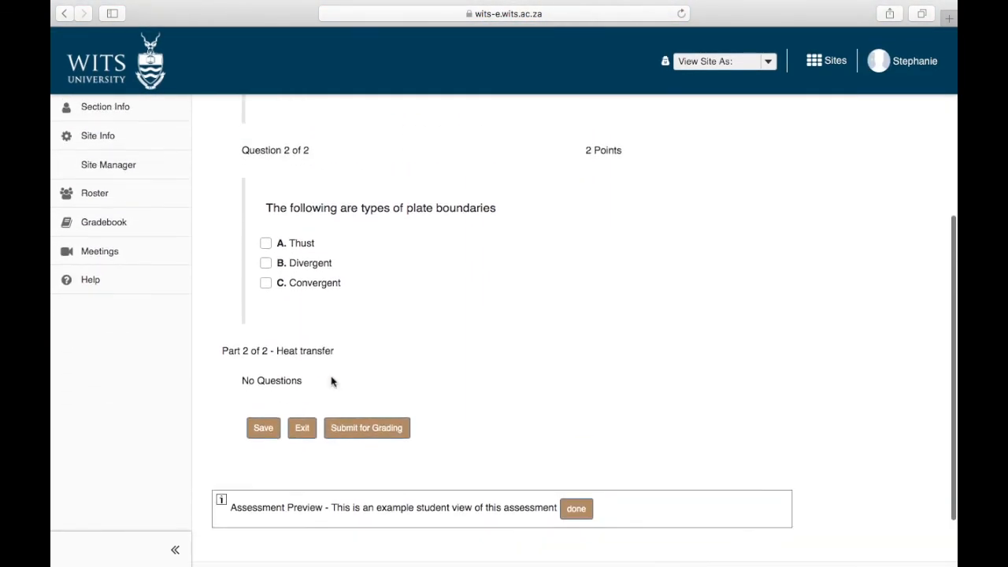
click(298, 458)
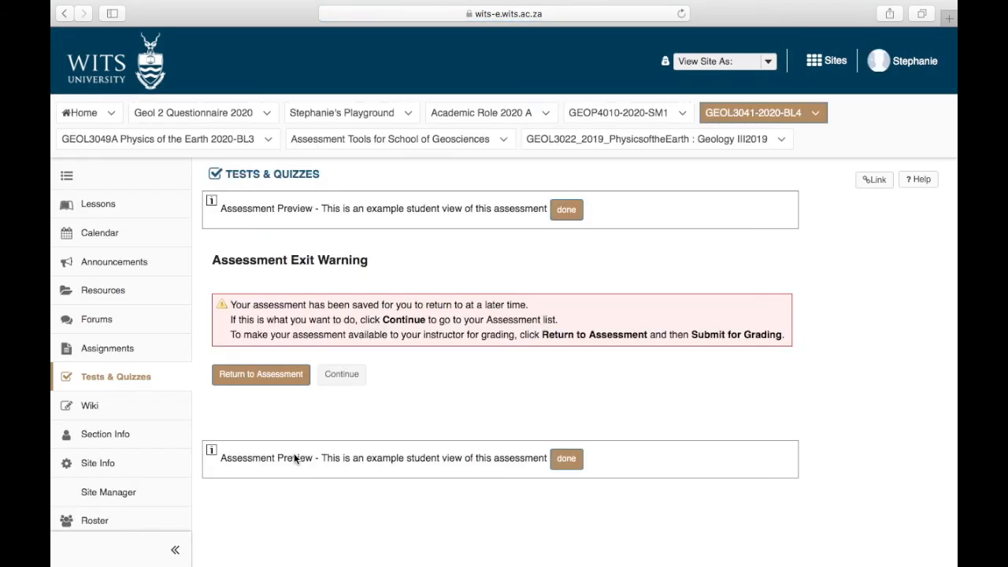